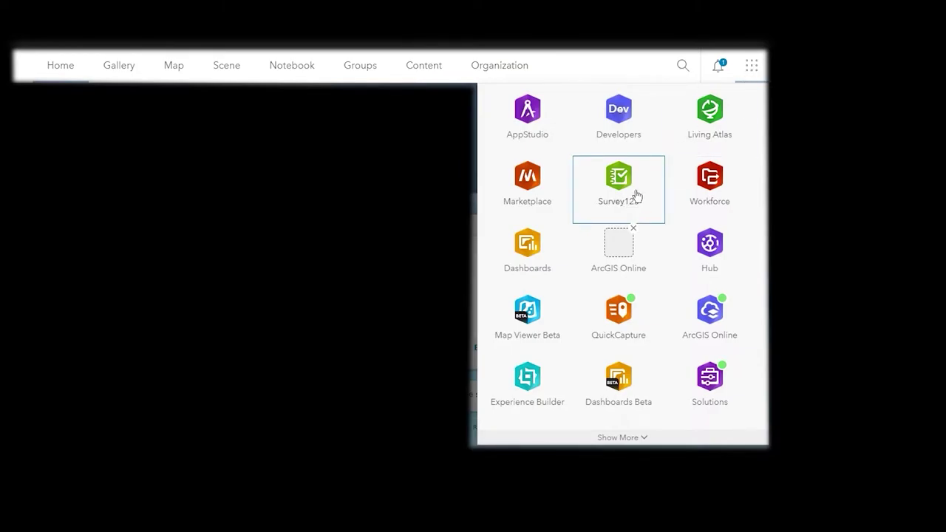
- Switch to Survey123 and start a new survey using the web designer
{"action": "left_click", "coordinate": [611, 185]}
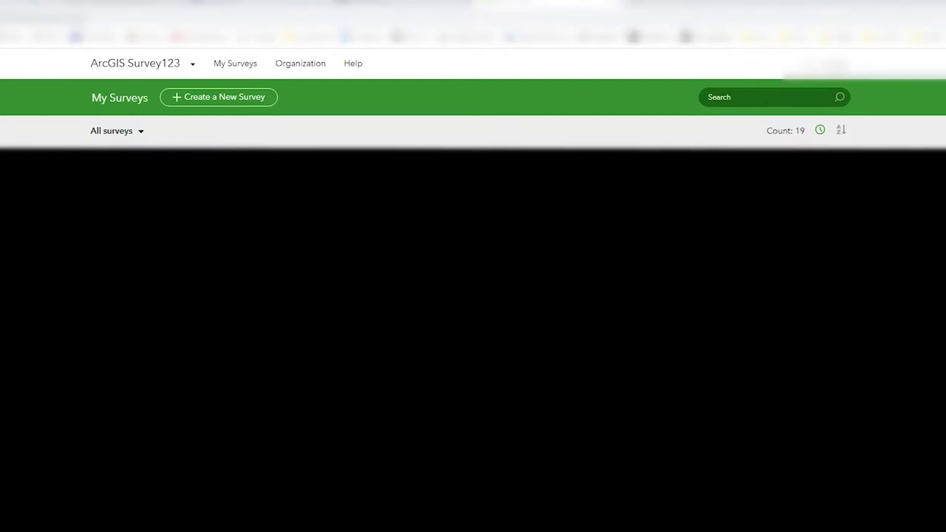
{"action": "left_click", "coordinate": [208, 99]}
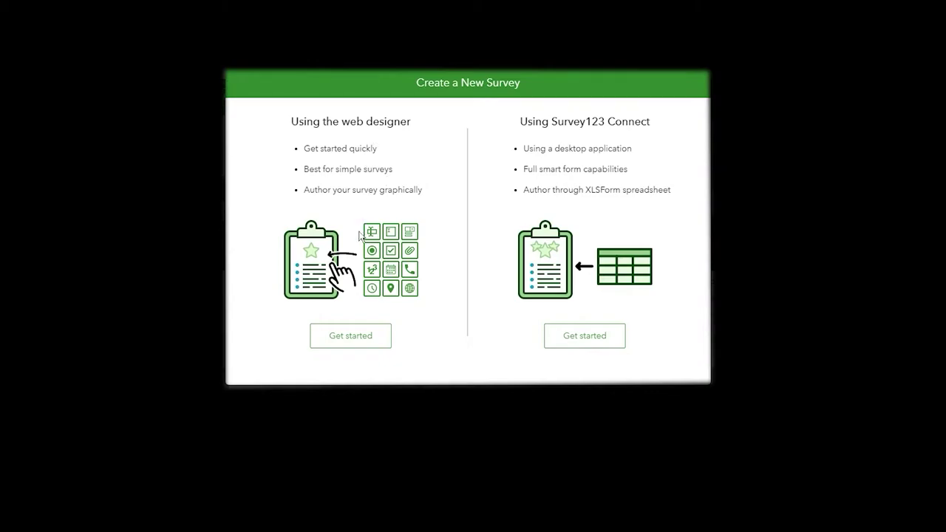
{"action": "left_click", "coordinate": [360, 340]}
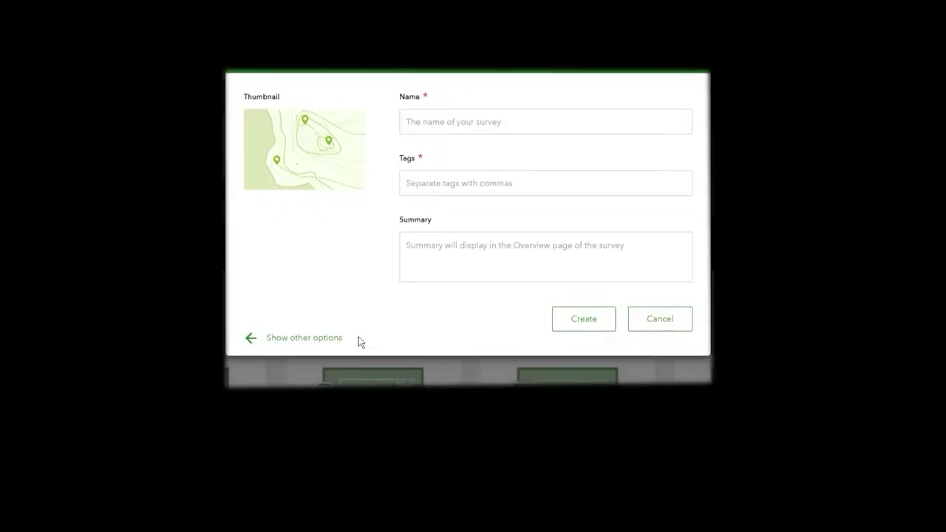
- Create the survey with the name "Test Tutorial", the tag "test" and the summary "Just a little tutorial"
{"action": "left_click", "coordinate": [510, 148]}
{"action": "type", "text": "Tes"}
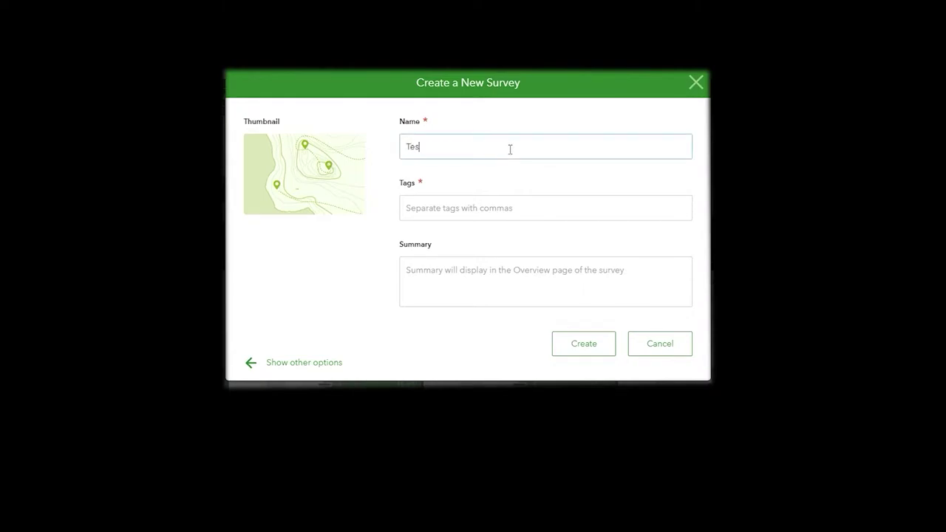
{"action": "type", "text": "t Tutorial"}
{"action": "key", "text": "Tab"}
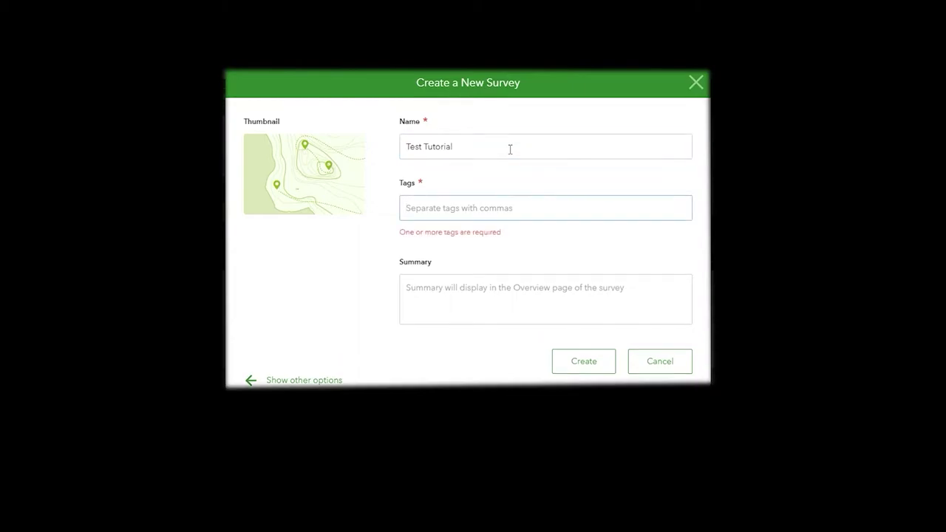
{"action": "type", "text": "test"}
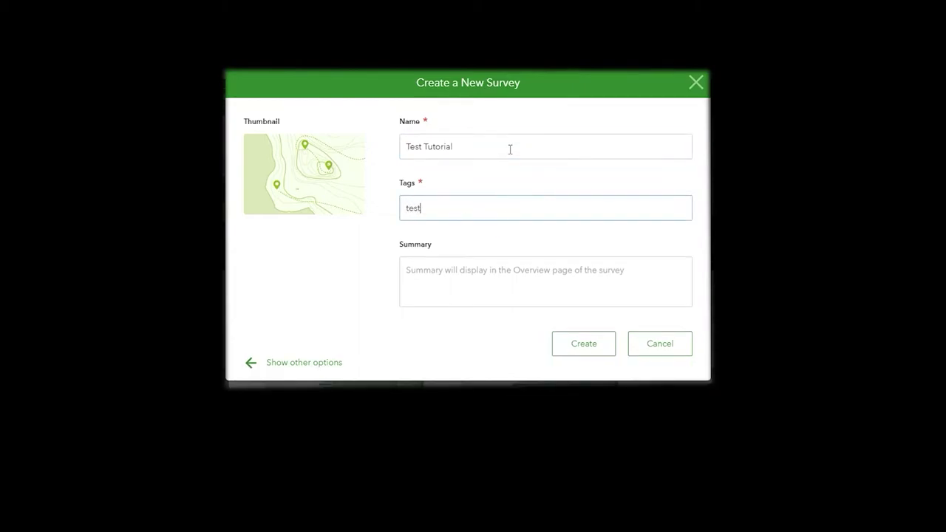
{"action": "key", "text": "Tab"}
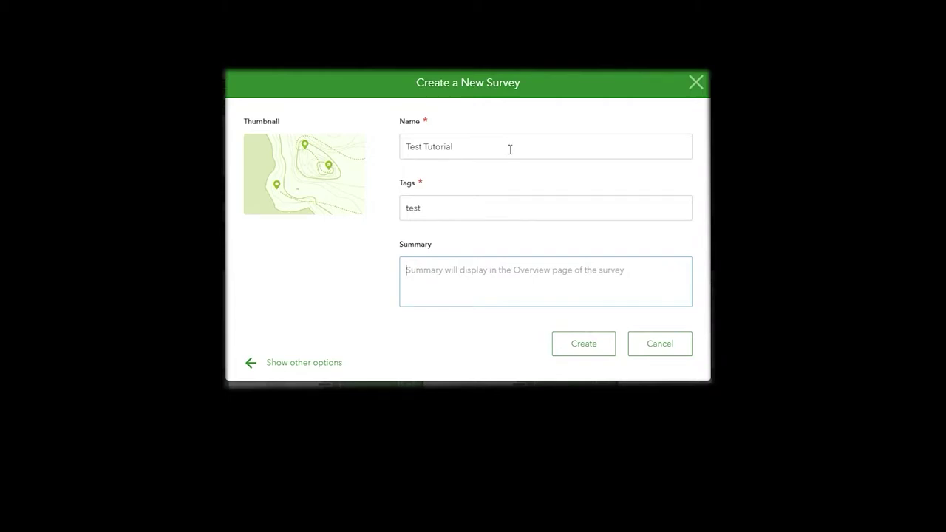
{"action": "type", "text": "Just a test"}
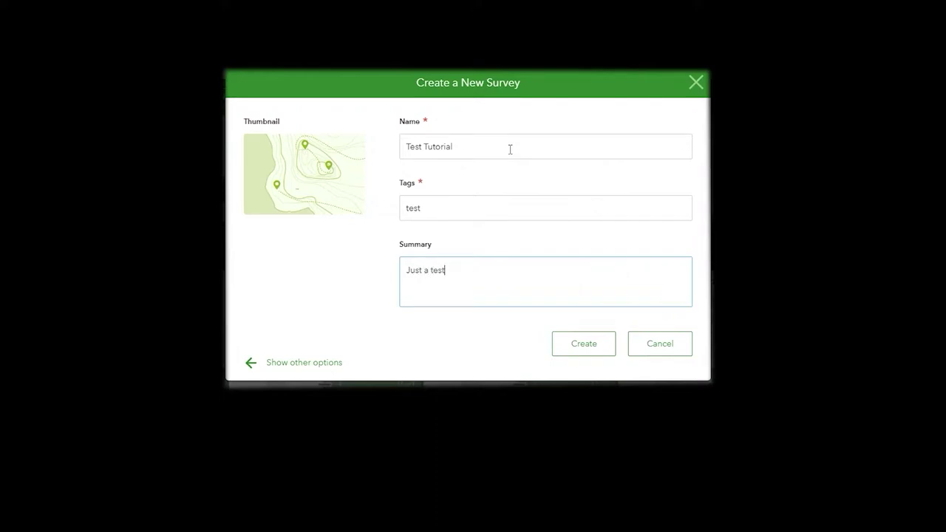
{"action": "type", "text": "little tutorial"}
{"action": "left_click", "coordinate": [579, 353]}
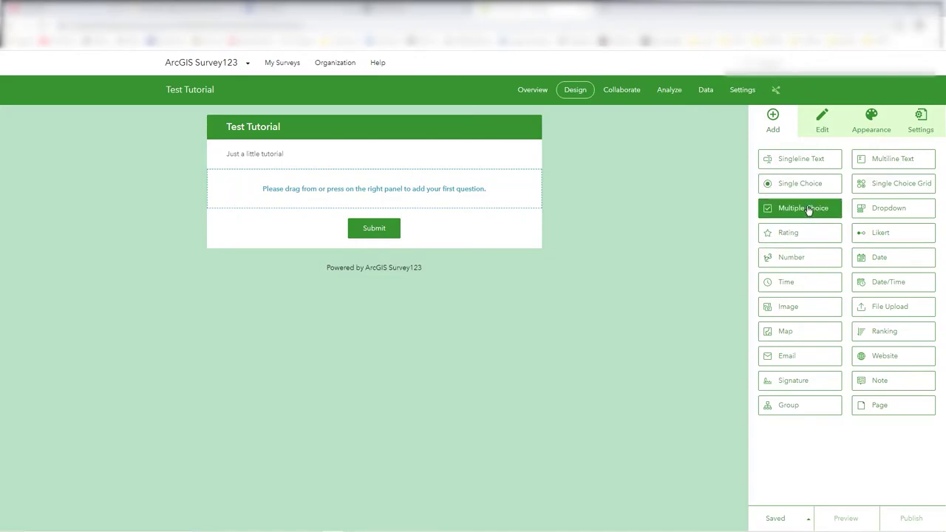
- Add a Map question to the empty survey and label it "The Map"
{"action": "left_click_drag", "start_coordinate": [803, 338], "coordinate": [381, 196]}
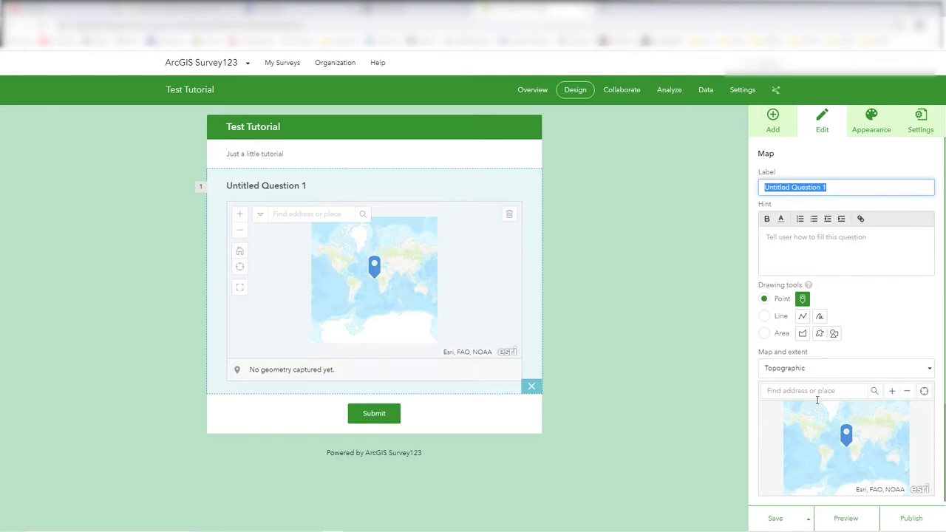
{"action": "left_click", "coordinate": [922, 367]}
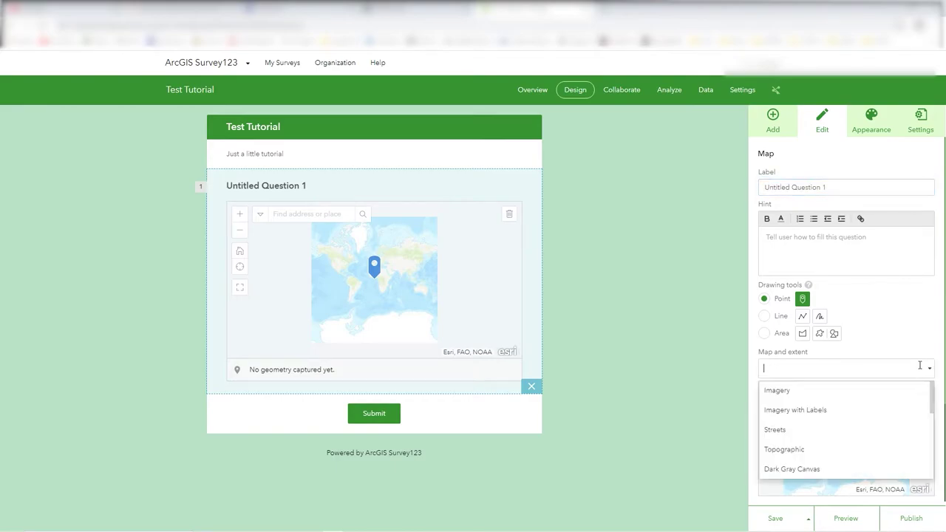
{"action": "left_click", "coordinate": [930, 368]}
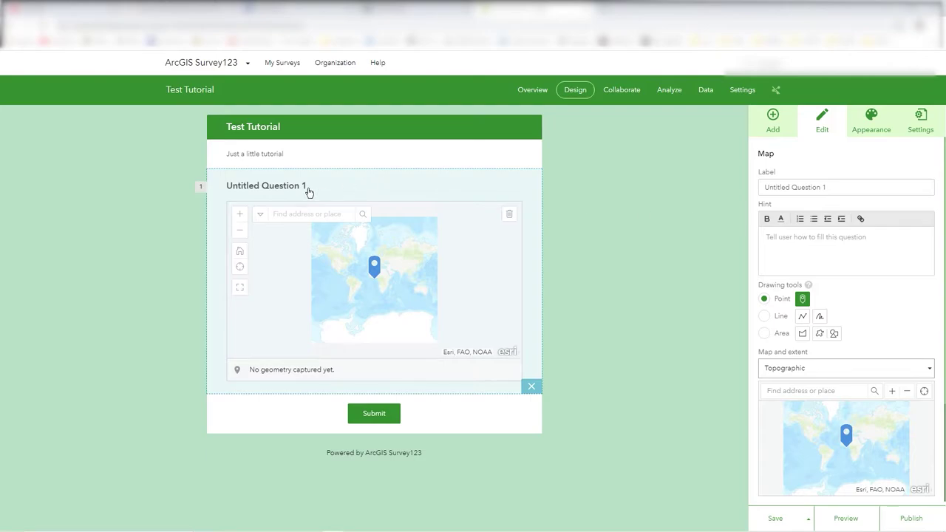
{"action": "left_click", "coordinate": [845, 190]}
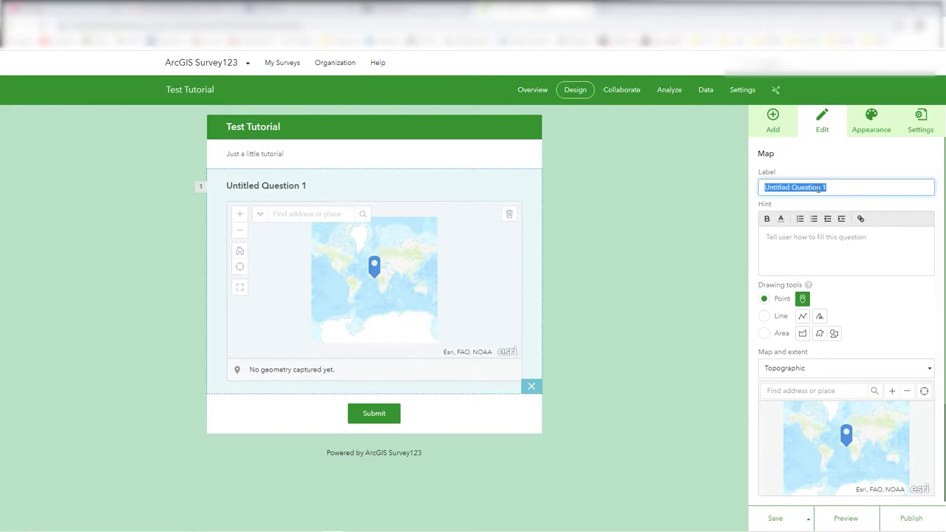
{"action": "type", "text": "The Map"}
{"action": "left_click", "coordinate": [798, 168]}
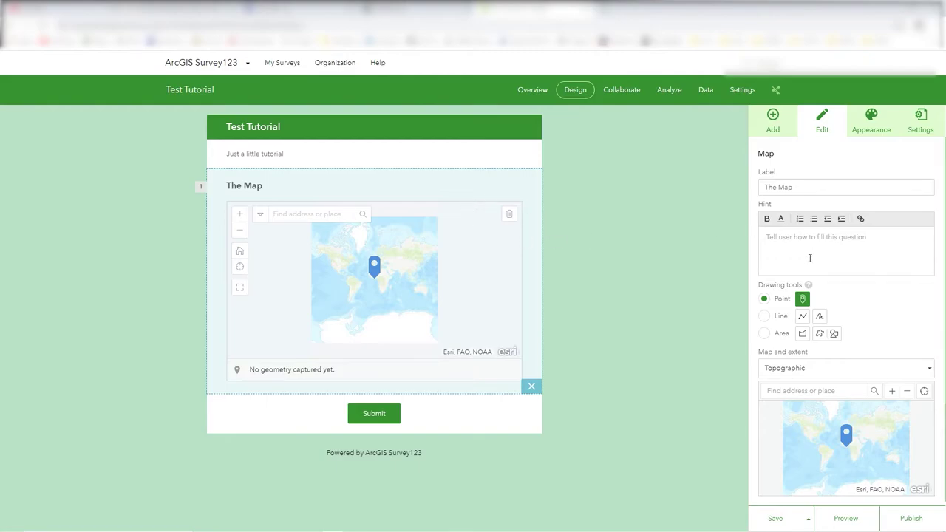
- Add a Single Choice question above the map question and remove its third choice
{"action": "scroll", "coordinate": [916, 378], "scroll_direction": "down", "scroll_amount": 1}
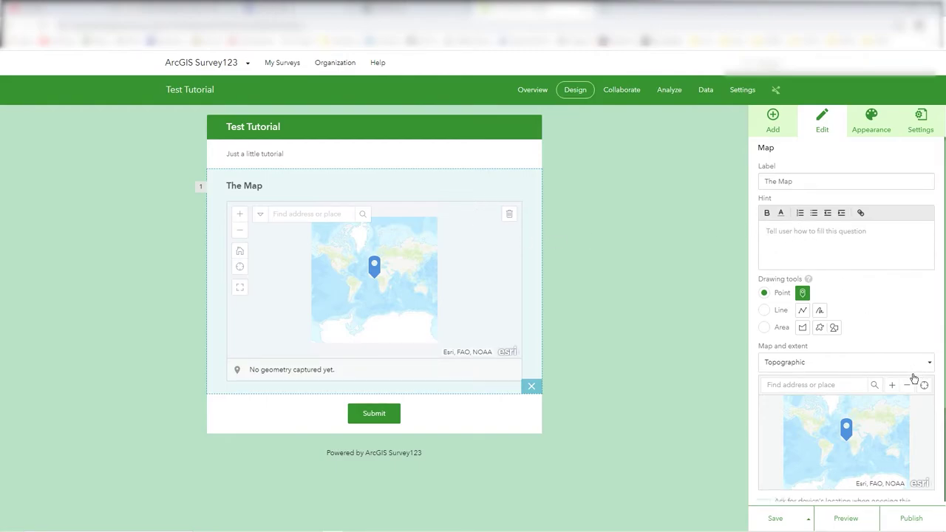
{"action": "scroll", "coordinate": [849, 329], "scroll_direction": "down", "scroll_amount": 2}
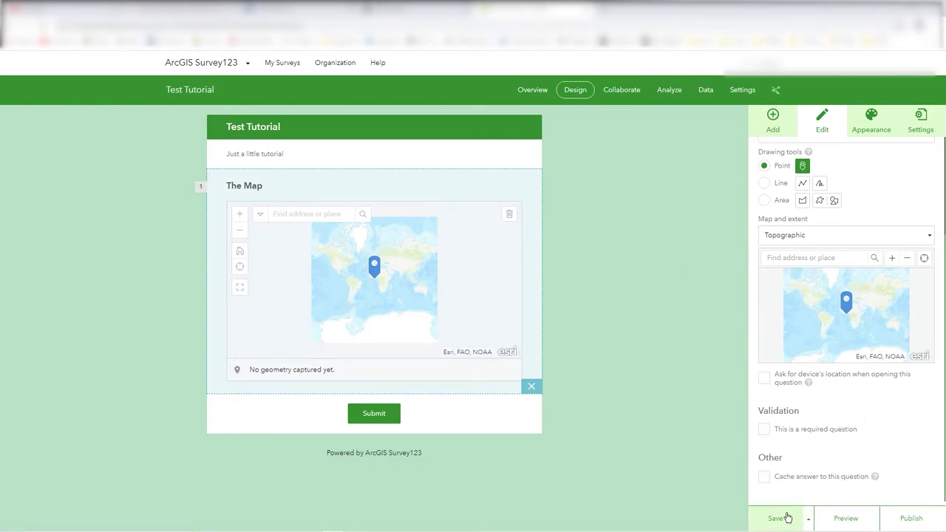
{"action": "left_click", "coordinate": [774, 130]}
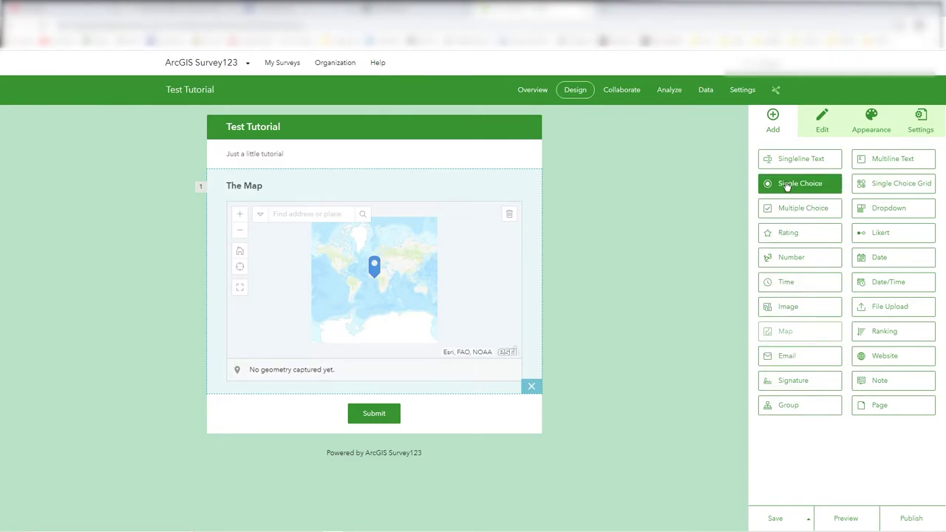
{"action": "left_click_drag", "start_coordinate": [785, 186], "coordinate": [305, 185]}
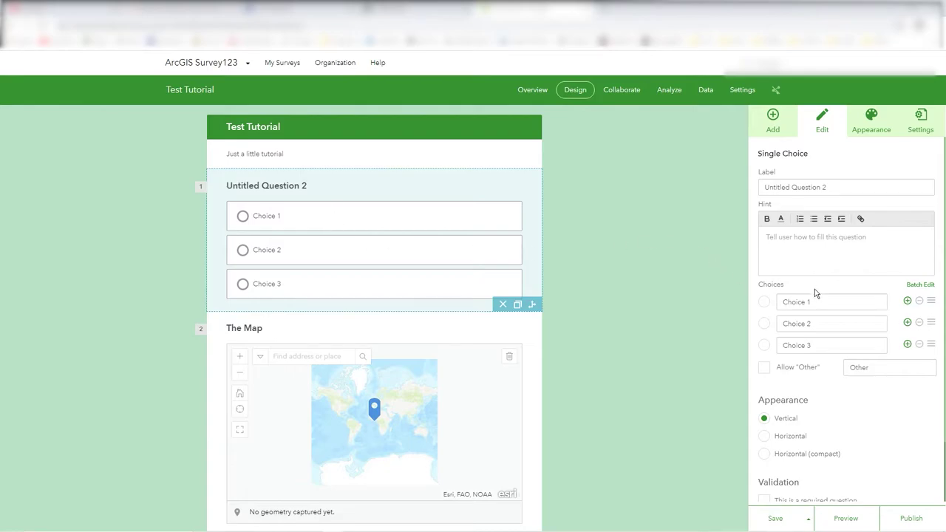
{"action": "left_click", "coordinate": [918, 345]}
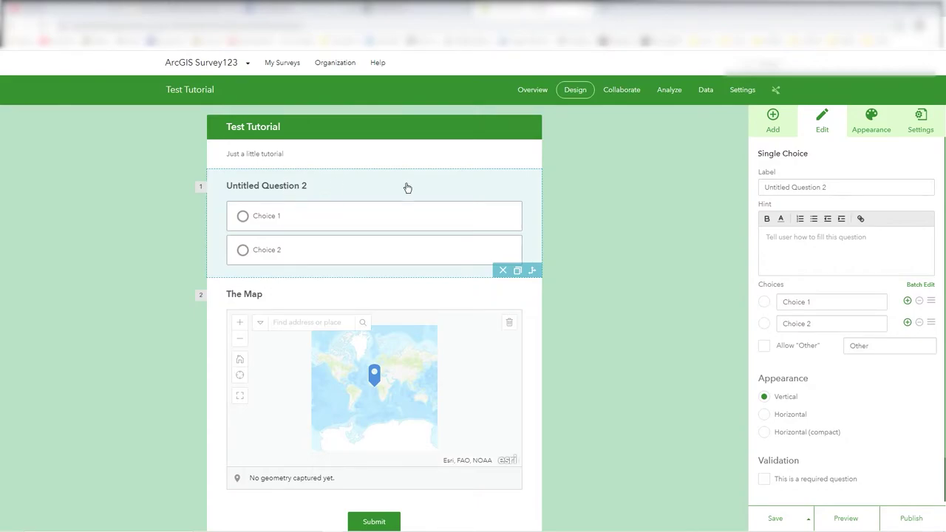
- Label the single choice question "Please Choose one from below"
{"action": "left_click_drag", "start_coordinate": [852, 189], "coordinate": [732, 190]}
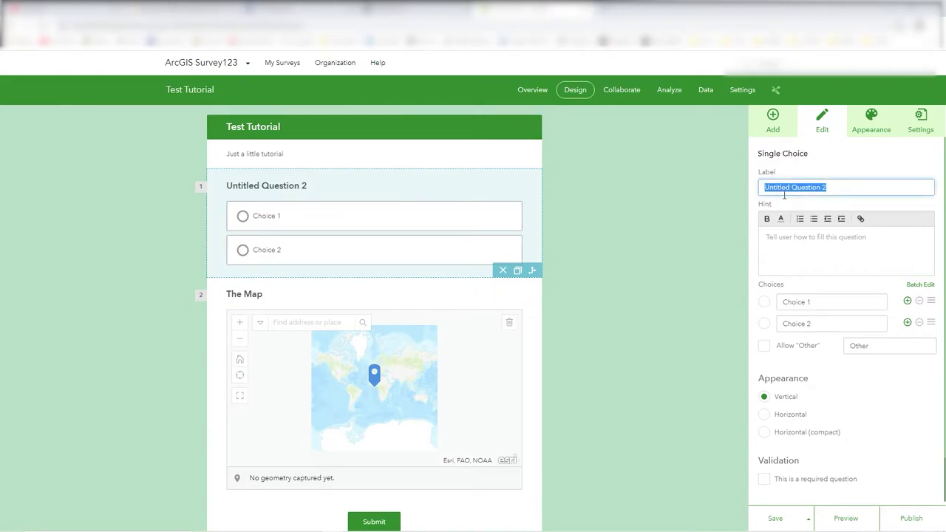
{"action": "type", "text": "Please Chjop"}
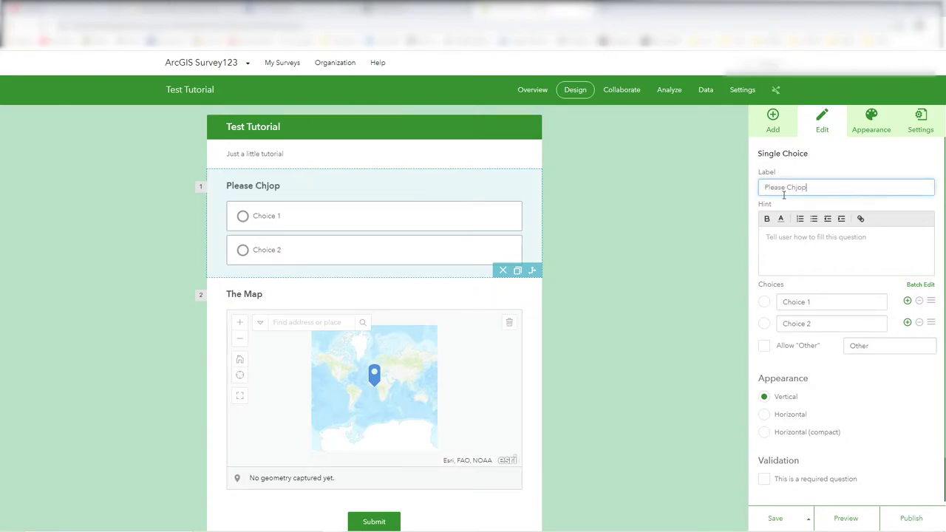
{"action": "key", "text": "BackSpace"}
{"action": "key", "text": "BackSpace"}
{"action": "key", "text": "BackSpace"}
{"action": "type", "text": "oose one from belo"}
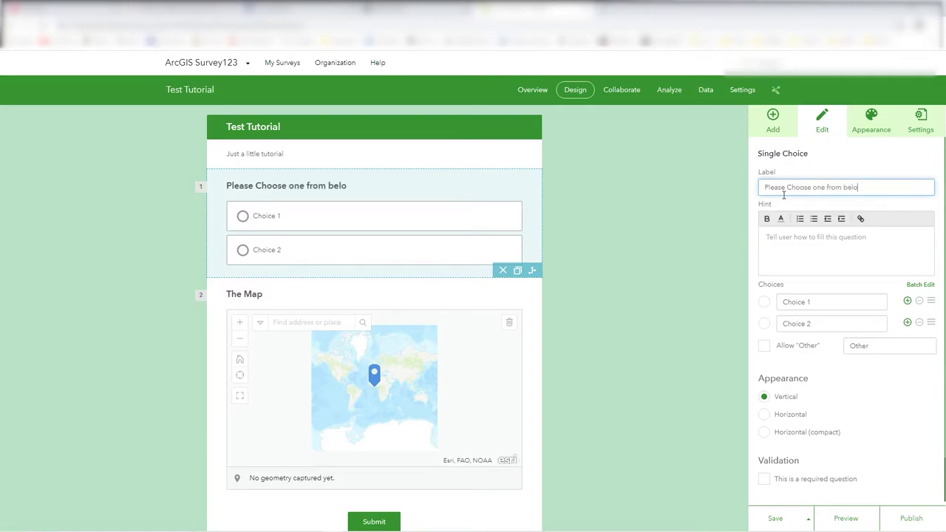
{"action": "type", "text": "w"}
{"action": "left_click", "coordinate": [779, 234]}
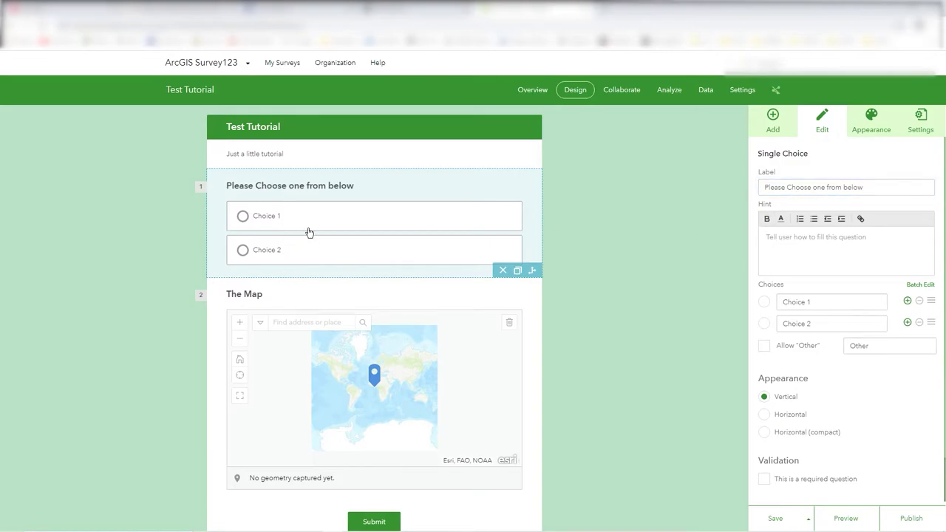
- Preselect Choice 1 as the default answer of the single choice question
{"action": "left_click", "coordinate": [764, 323]}
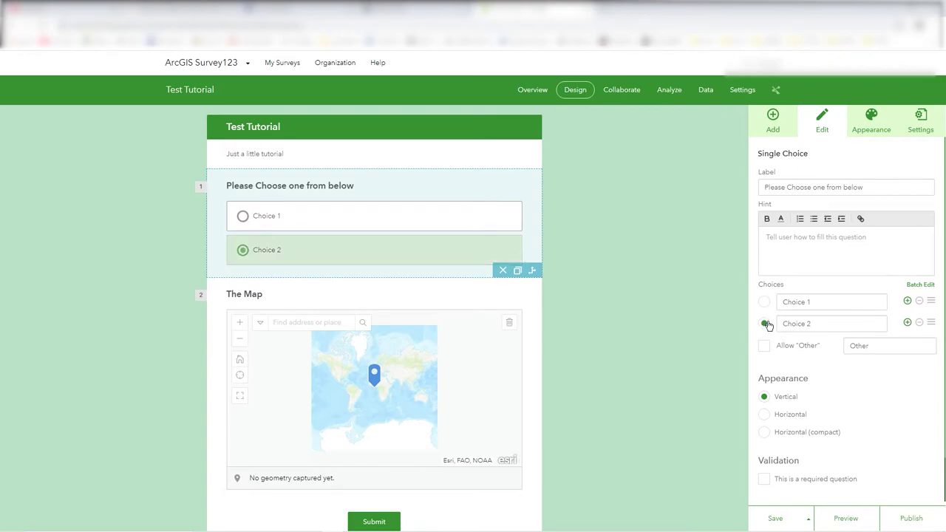
{"action": "left_click", "coordinate": [764, 302]}
{"action": "left_click", "coordinate": [764, 324]}
{"action": "left_click", "coordinate": [764, 303]}
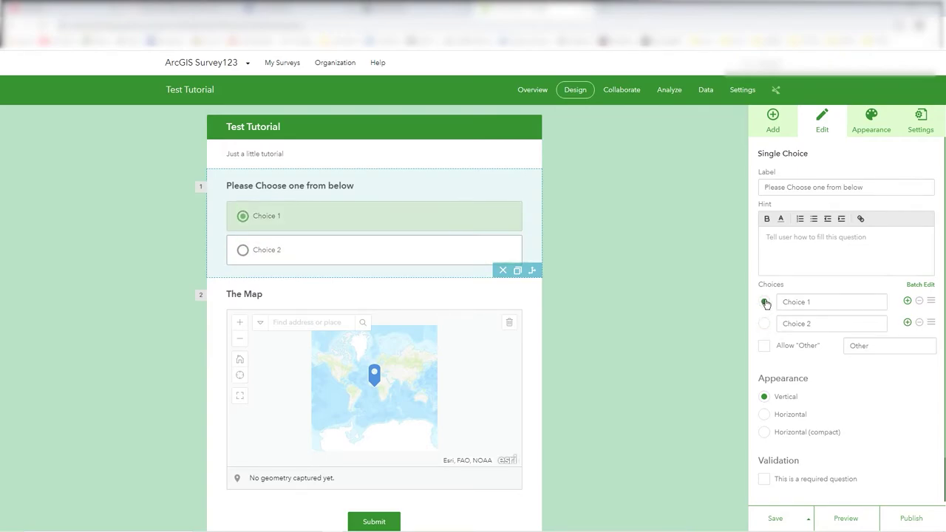
- Try adding three extra choices below Choice 2, and remove them again
{"action": "left_click", "coordinate": [908, 323]}
{"action": "left_click", "coordinate": [908, 322]}
{"action": "left_click", "coordinate": [908, 323]}
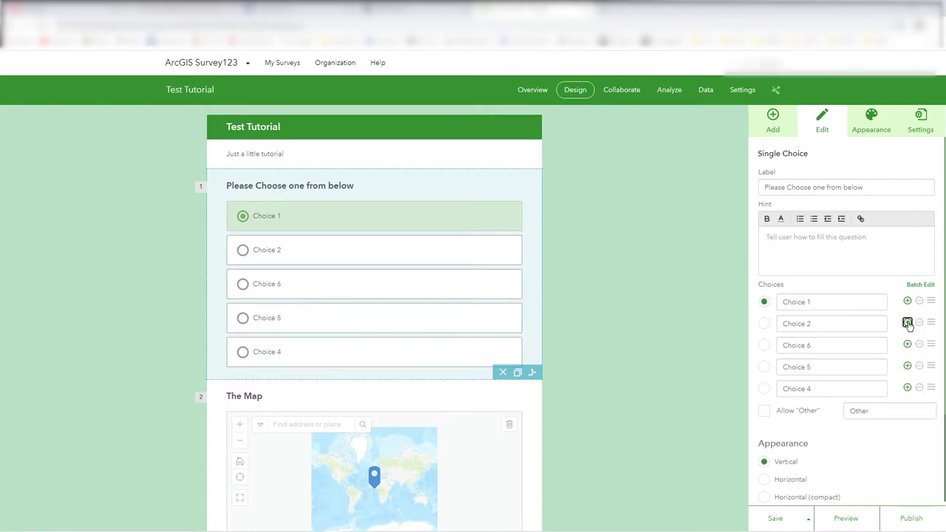
{"action": "left_click", "coordinate": [919, 345]}
{"action": "left_click", "coordinate": [919, 345]}
{"action": "left_click", "coordinate": [919, 345]}
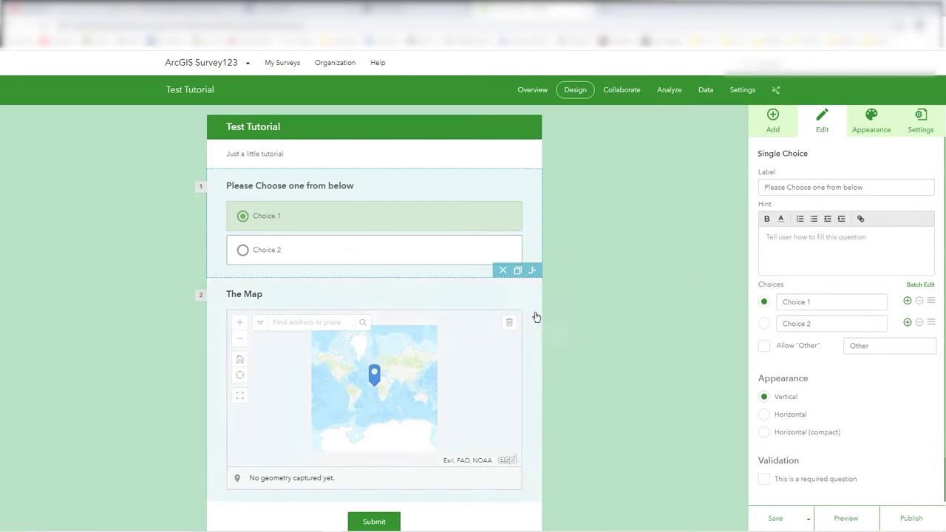
- Try the Horizontal appearance for the single choice question, and restore the Vertical appearance
{"action": "scroll", "coordinate": [614, 351], "scroll_direction": "down", "scroll_amount": 2}
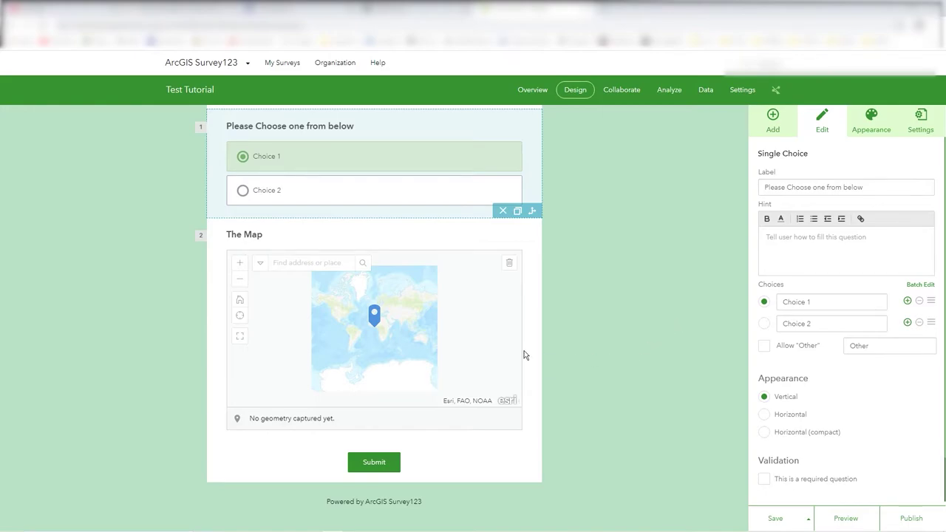
{"action": "left_click", "coordinate": [788, 415]}
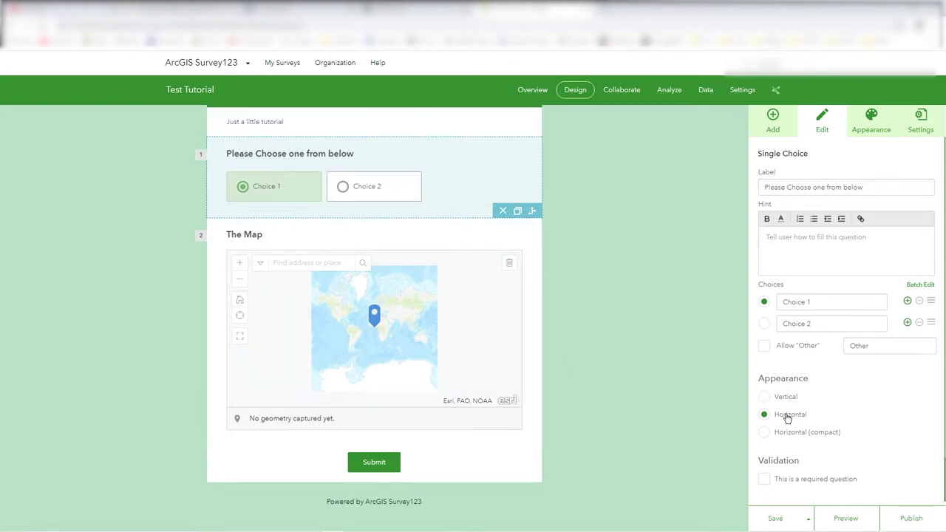
{"action": "left_click", "coordinate": [776, 399]}
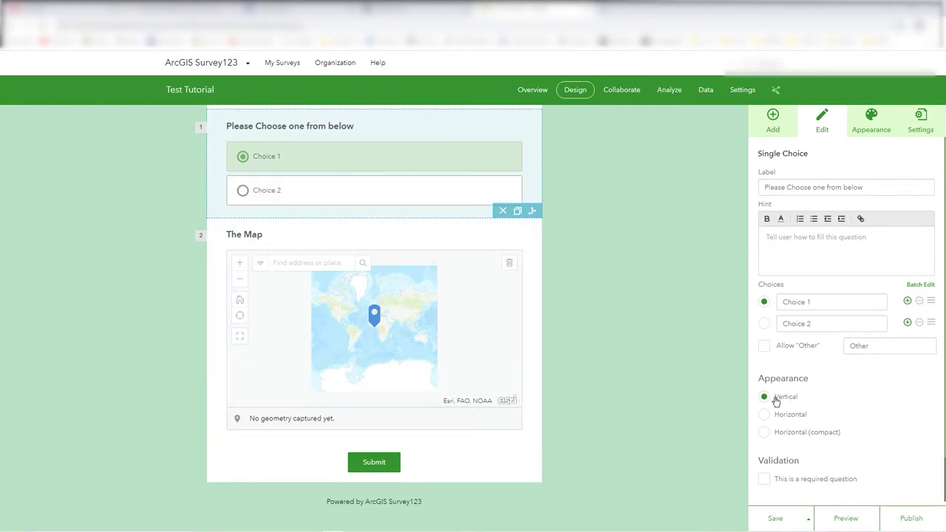
{"action": "left_click", "coordinate": [920, 122]}
{"action": "left_click", "coordinate": [880, 128]}
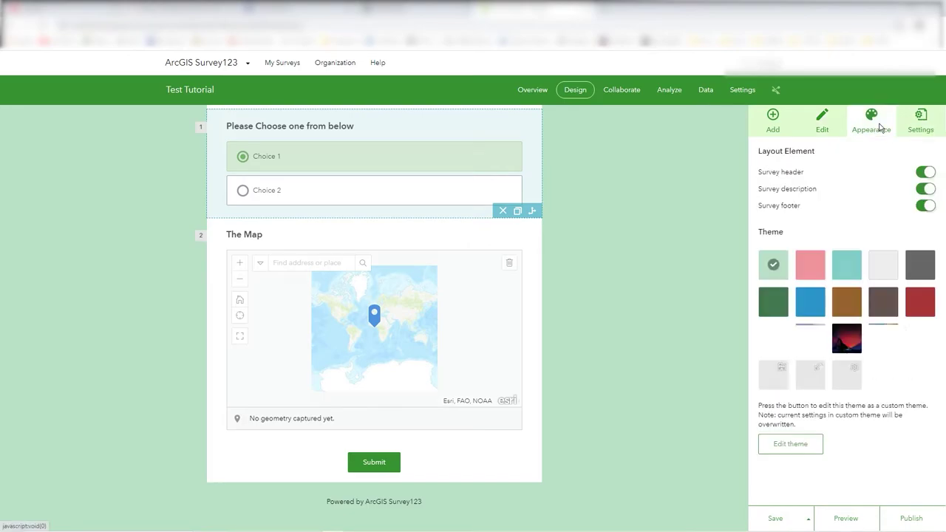
- Add an Image question labelled "Photo (if needed)" between the single choice and map questions, with an image count of 5
{"action": "left_click", "coordinate": [775, 124]}
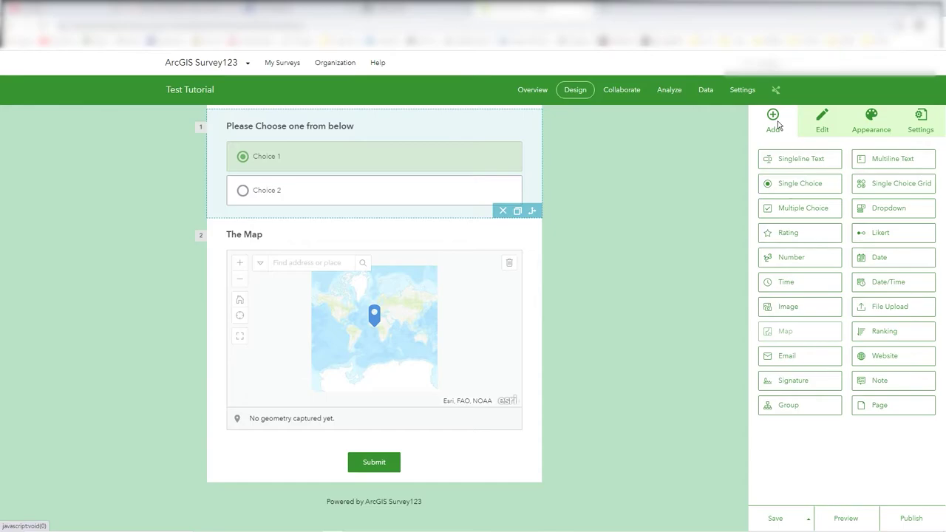
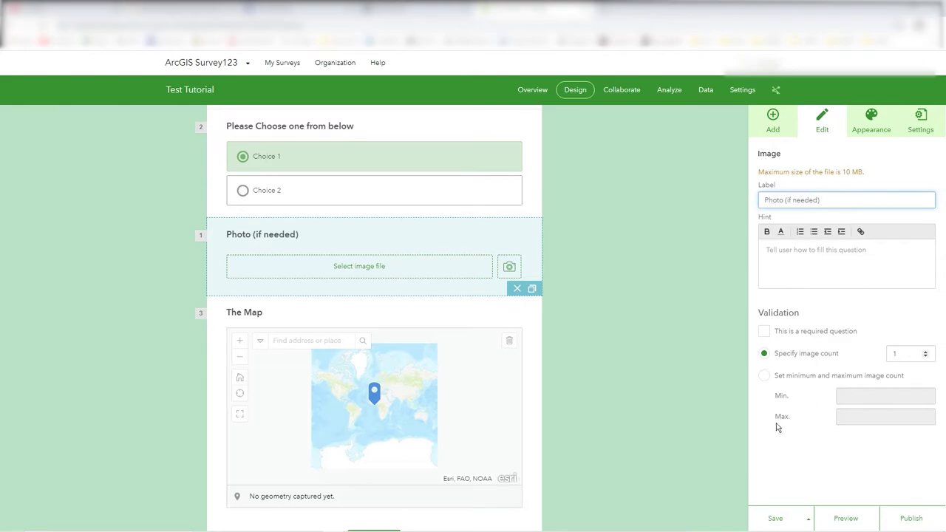
{"action": "left_click", "coordinate": [796, 334]}
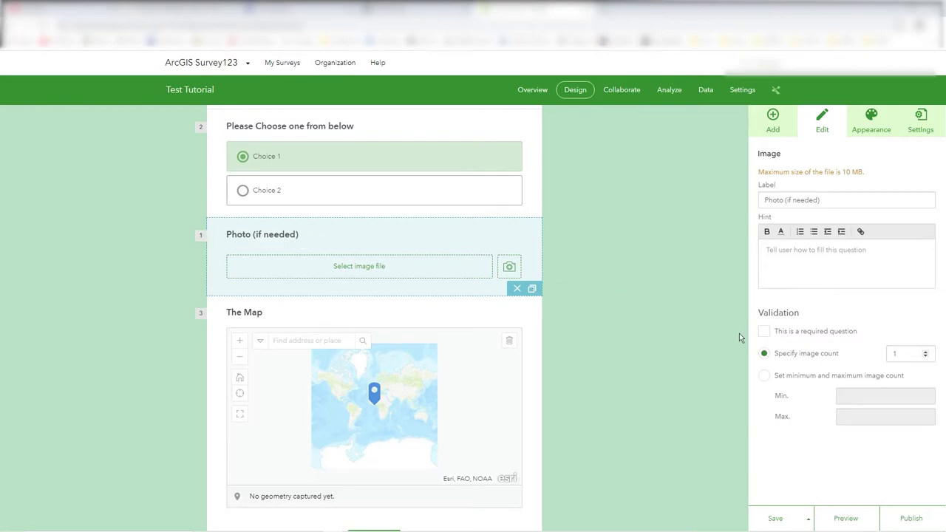
{"action": "left_click", "coordinate": [925, 352]}
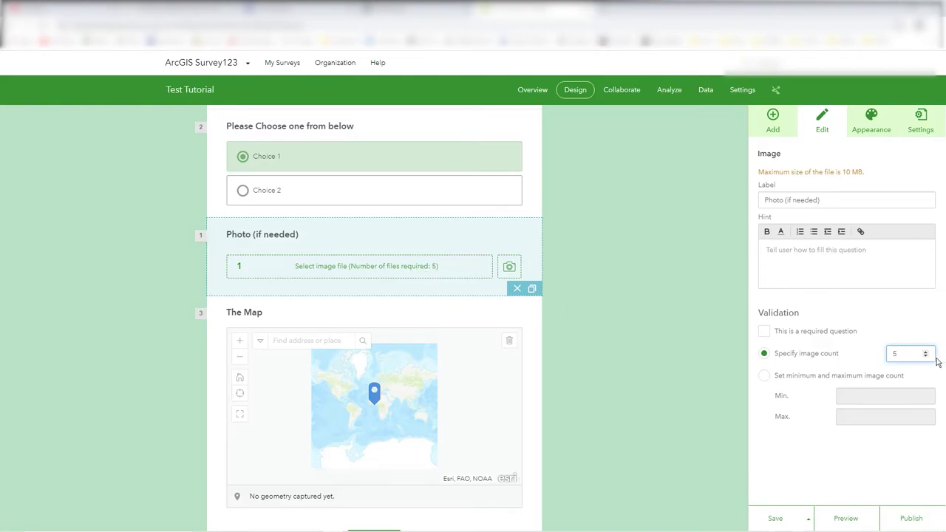
- Try an image count of 1 and the minimum and maximum option for the photo question, and restore the count of 5
{"action": "key", "text": "BackSpace"}
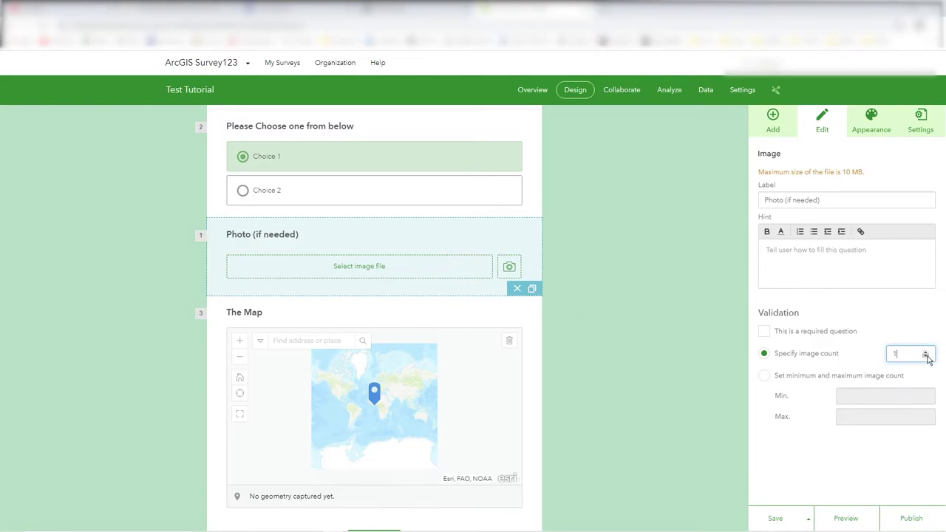
{"action": "left_click", "coordinate": [926, 350]}
{"action": "left_click", "coordinate": [839, 377]}
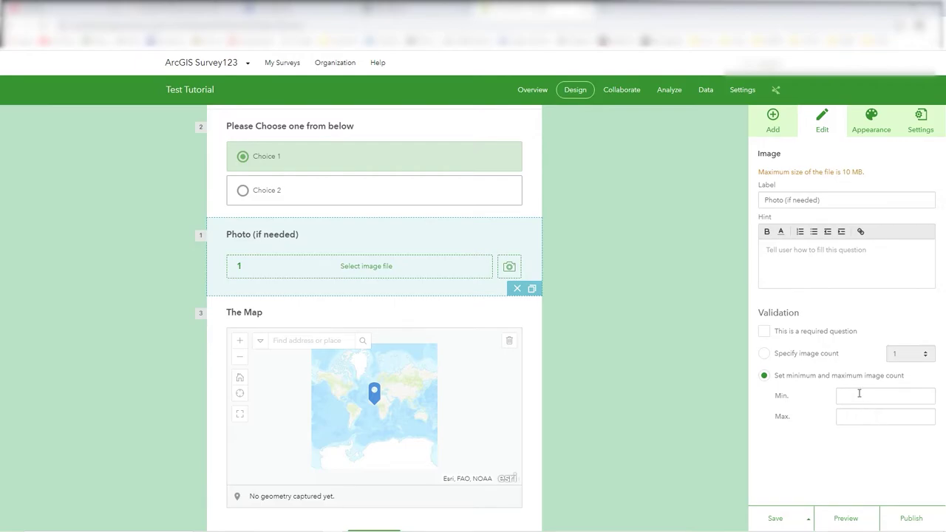
{"action": "left_click", "coordinate": [820, 354]}
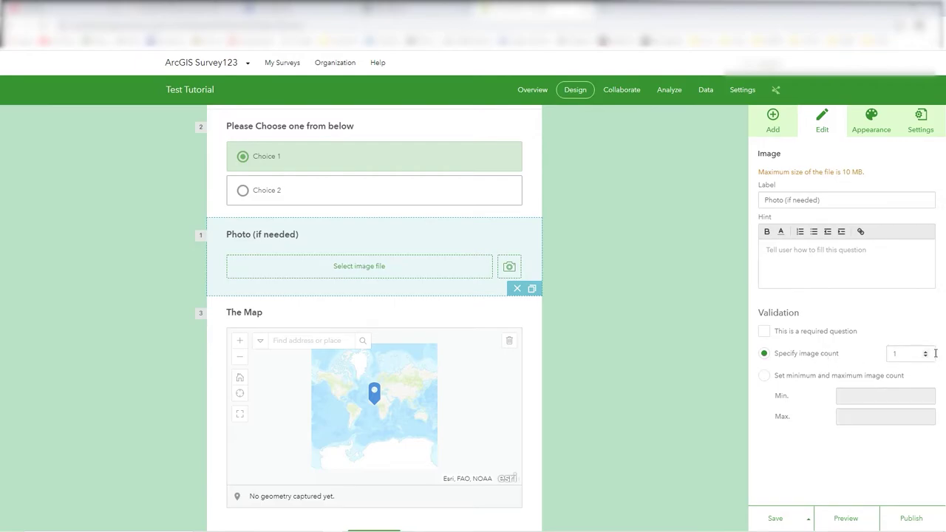
{"action": "double_click", "coordinate": [898, 356]}
{"action": "type", "text": "5"}
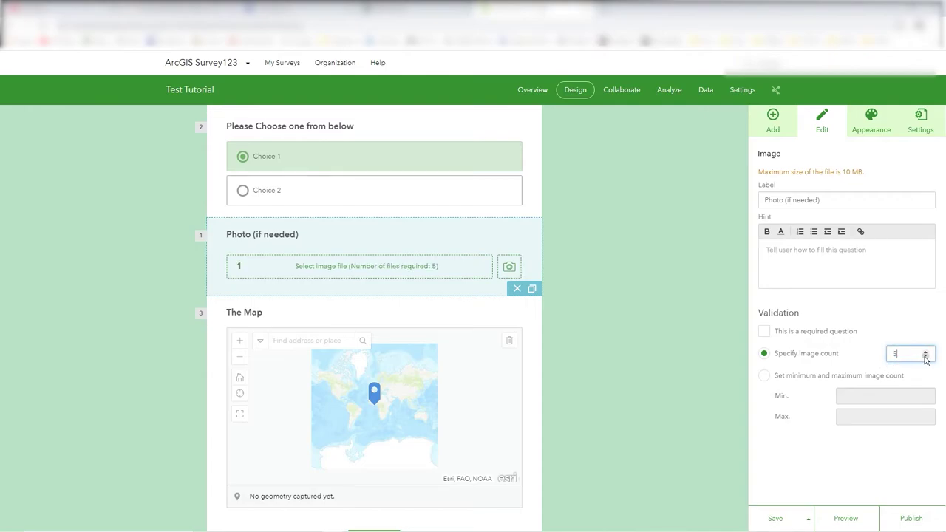
- Clear the photo question's image count, try a minimum of 1 and maximum of 5, and return to the specified image count option
{"action": "key", "text": "BackSpace"}
{"action": "left_click", "coordinate": [826, 380]}
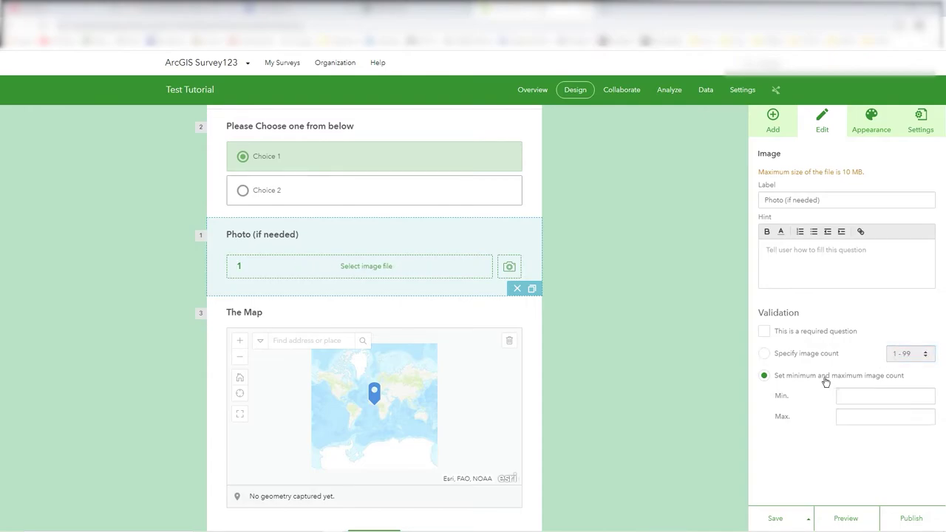
{"action": "left_click", "coordinate": [850, 396]}
{"action": "type", "text": "1"}
{"action": "left_click", "coordinate": [854, 418]}
{"action": "type", "text": "5"}
{"action": "left_click", "coordinate": [810, 453]}
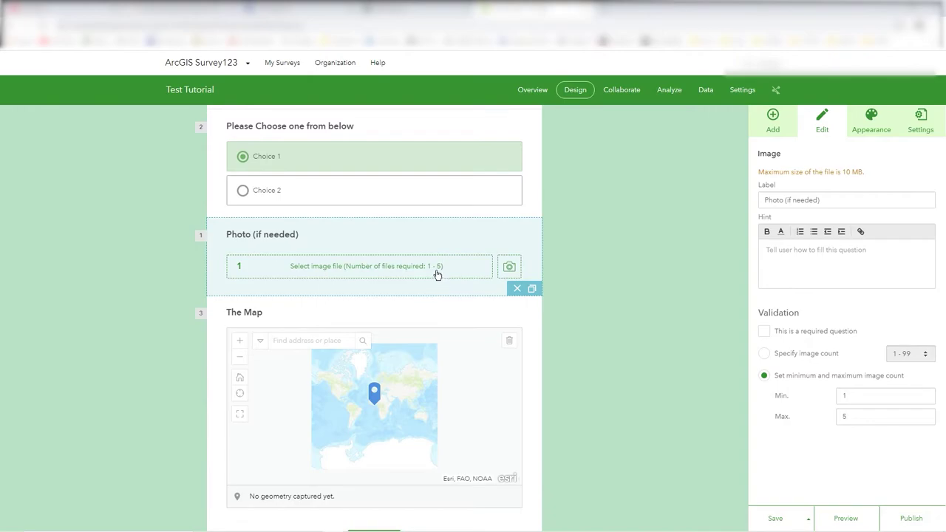
{"action": "left_click", "coordinate": [770, 354]}
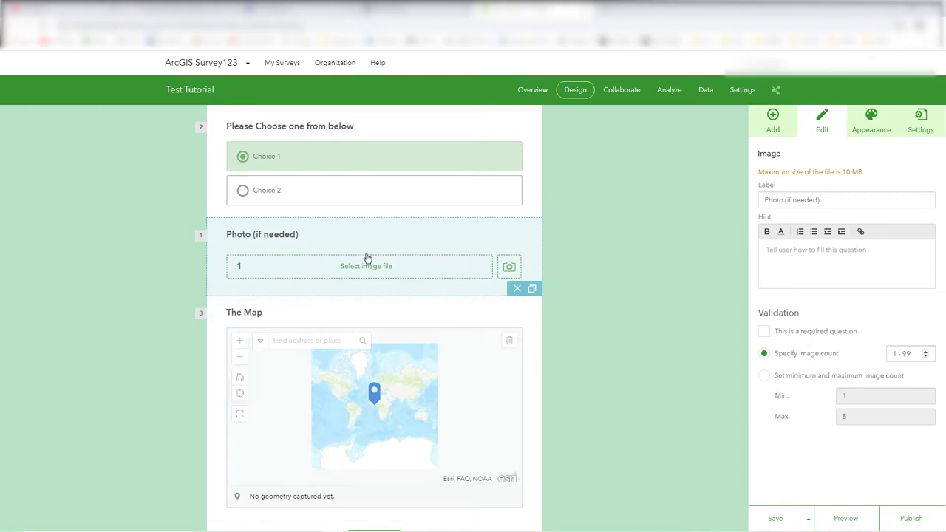
- Add a Dropdown question labelled "Dropdown Options" between the photo and map questions
{"action": "left_click", "coordinate": [773, 118]}
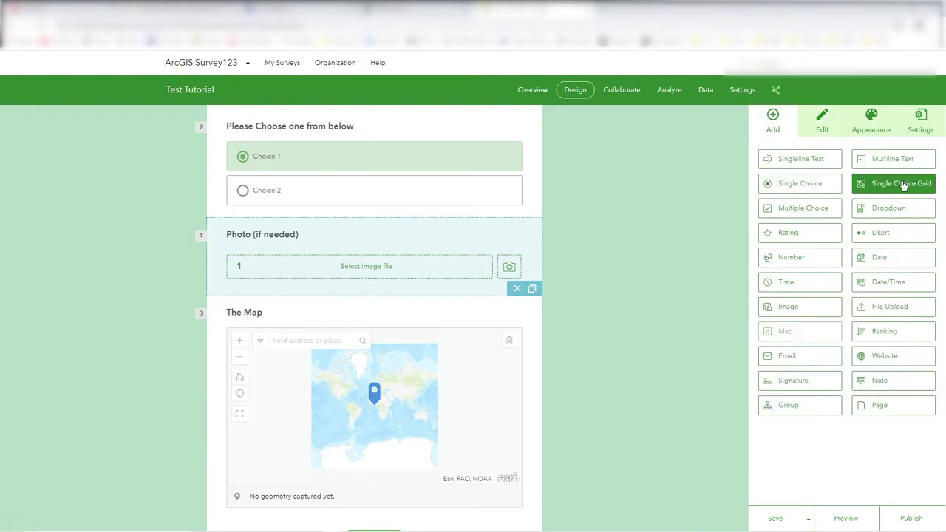
{"action": "left_click_drag", "start_coordinate": [891, 210], "coordinate": [317, 313]}
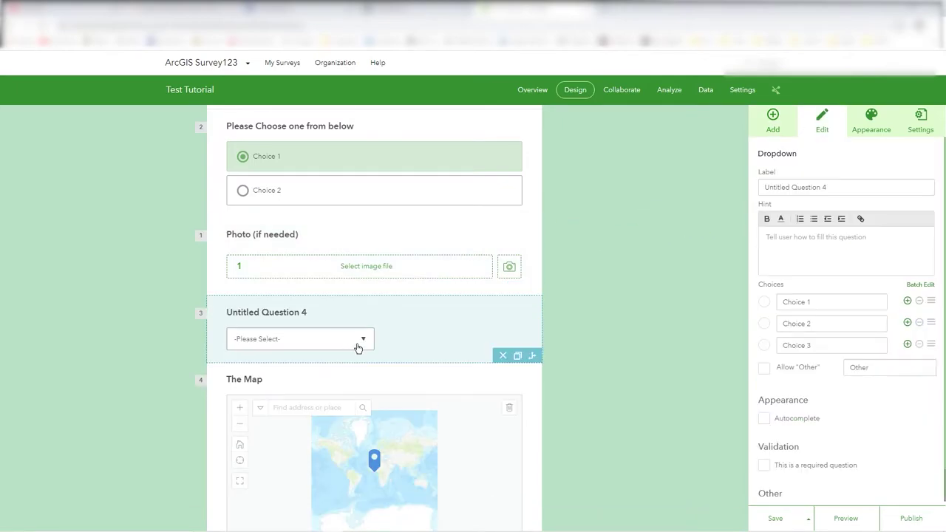
{"action": "triple_click", "coordinate": [845, 187]}
{"action": "left_click_drag", "start_coordinate": [845, 187], "coordinate": [820, 195]}
{"action": "type", "text": "Dropdow"}
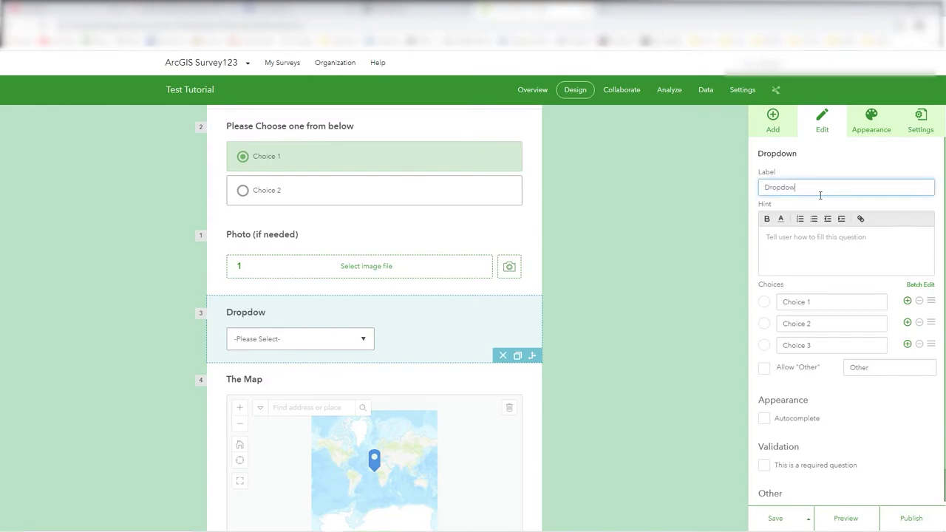
{"action": "type", "text": "n Options"}
- Preselect the dropdown's first choice and name the three choices Car, Bus and Motorbike
{"action": "left_click", "coordinate": [764, 303]}
{"action": "left_click_drag", "start_coordinate": [830, 303], "coordinate": [811, 317]}
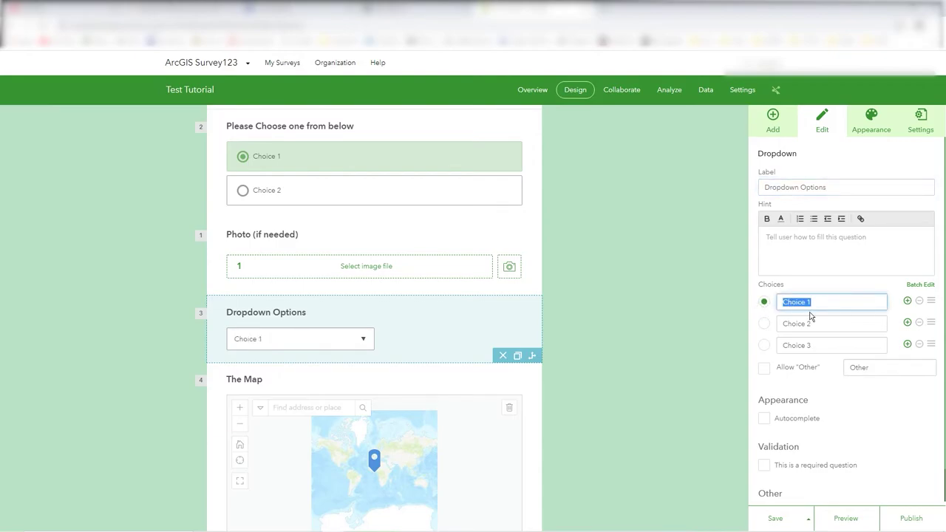
{"action": "type", "text": "Car"}
{"action": "key", "text": "Tab"}
{"action": "type", "text": "Bus"}
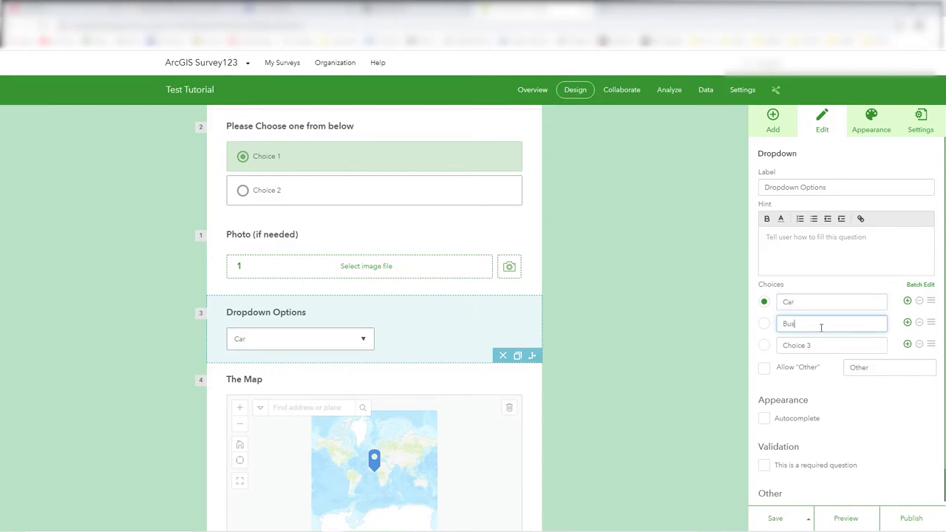
{"action": "triple_click", "coordinate": [833, 350]}
{"action": "type", "text": "Motorbike"}
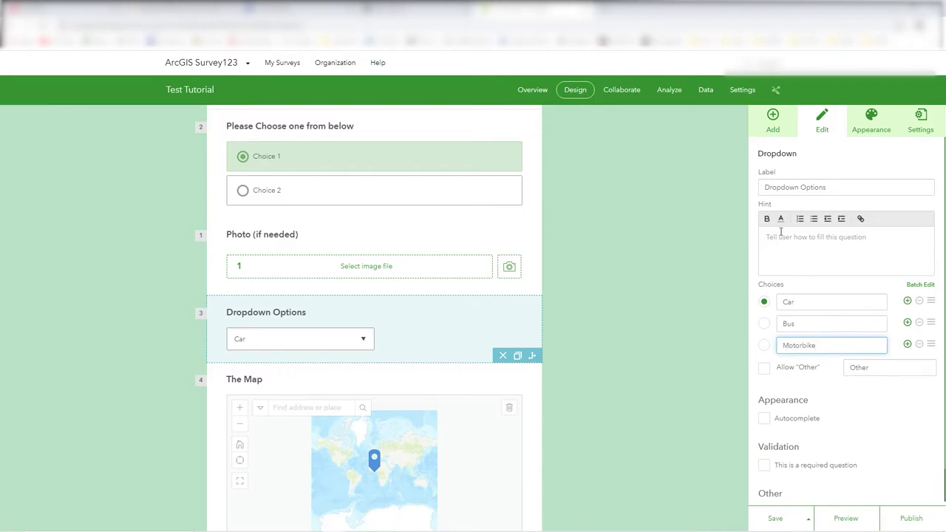
- Change the dropdown question's label to "Transport Options"
{"action": "triple_click", "coordinate": [785, 187]}
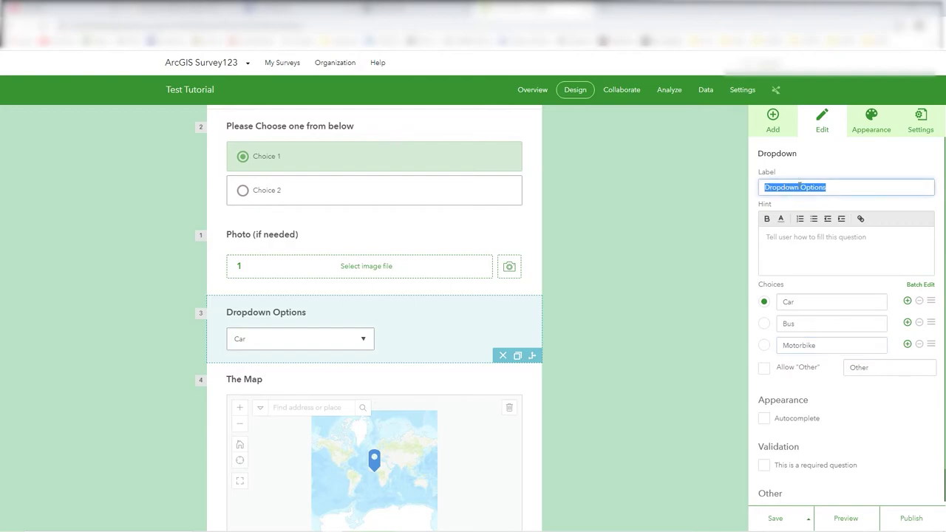
{"action": "left_click", "coordinate": [799, 187]}
{"action": "double_click", "coordinate": [790, 188]}
{"action": "type", "text": "Transport"}
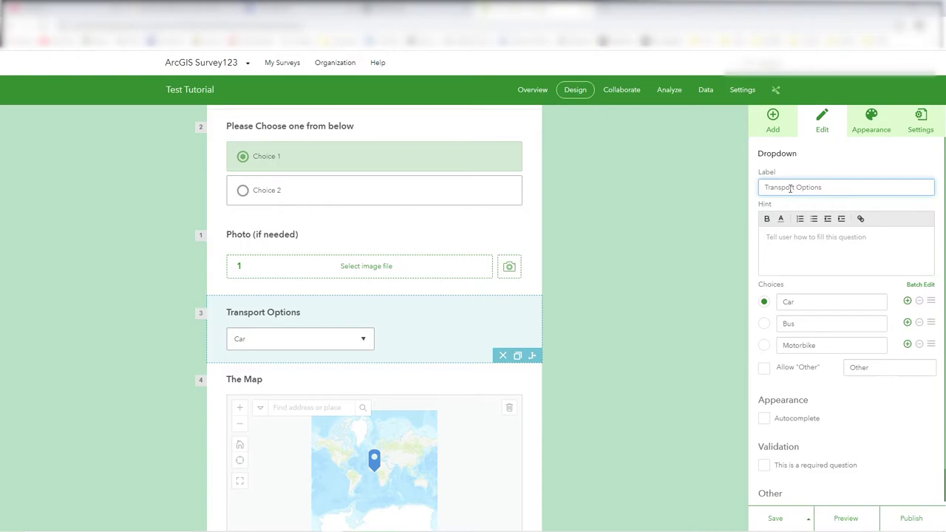
{"action": "left_click", "coordinate": [871, 405]}
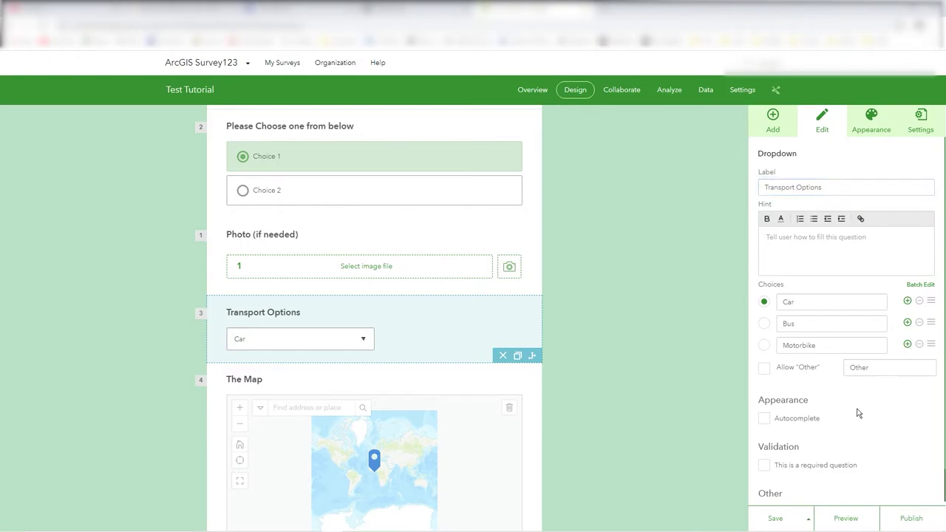
- Try the Transport Options question without a default and as a required question, and restore Car as default and the question as optional
{"action": "scroll", "coordinate": [857, 412], "scroll_direction": "down", "scroll_amount": 2}
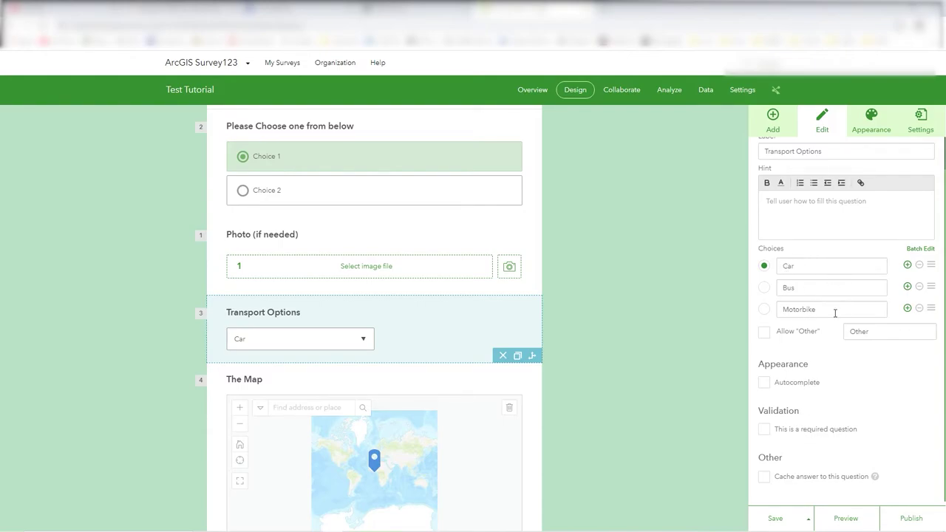
{"action": "scroll", "coordinate": [846, 373], "scroll_direction": "up", "scroll_amount": 1}
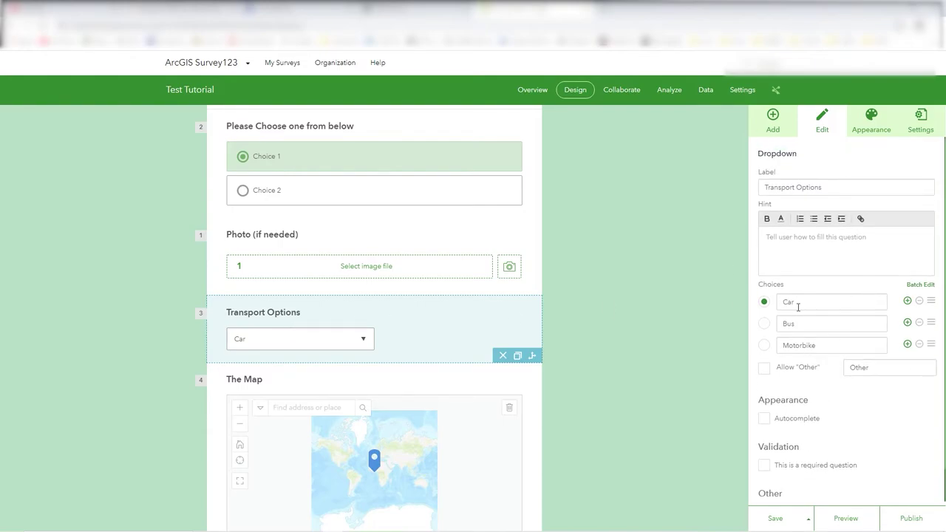
{"action": "left_click", "coordinate": [764, 301]}
{"action": "left_click", "coordinate": [795, 466]}
{"action": "left_click", "coordinate": [764, 302]}
{"action": "left_click", "coordinate": [787, 466]}
- Review the available question types, the Transport Options settings and the whole survey form from title to Submit
{"action": "left_click", "coordinate": [774, 124]}
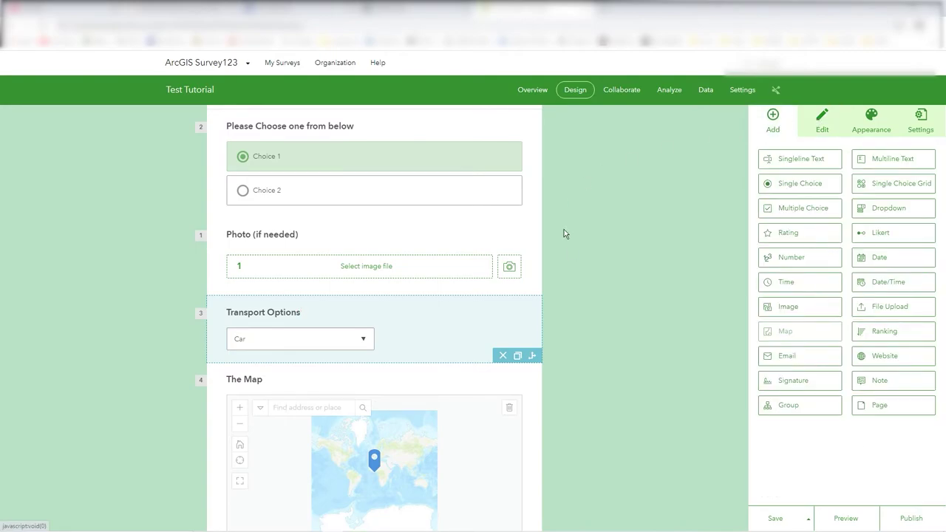
{"action": "scroll", "coordinate": [421, 300], "scroll_direction": "down", "scroll_amount": 2}
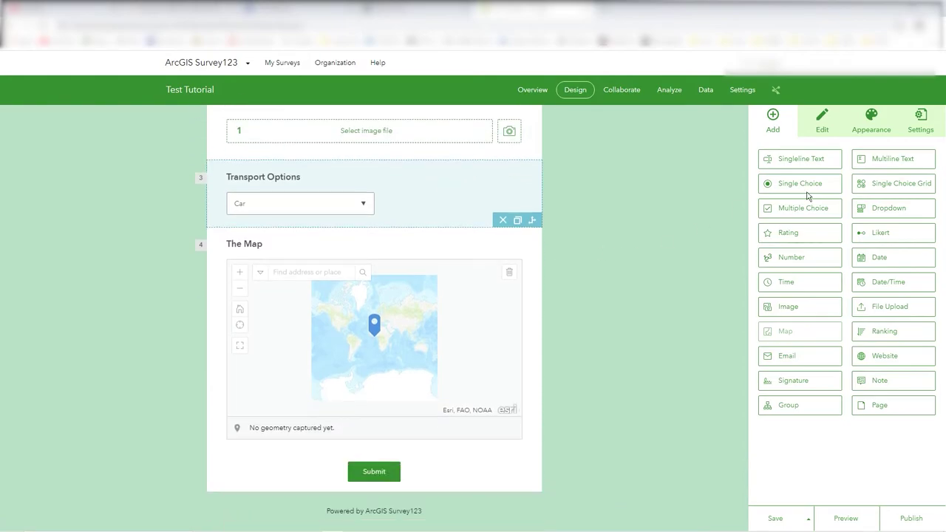
{"action": "left_click", "coordinate": [823, 121]}
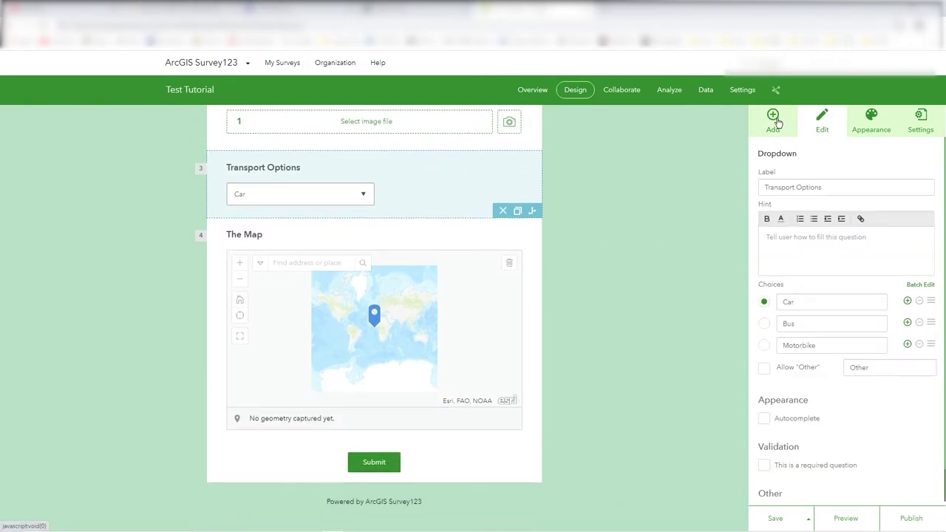
{"action": "scroll", "coordinate": [802, 352], "scroll_direction": "down", "scroll_amount": 1}
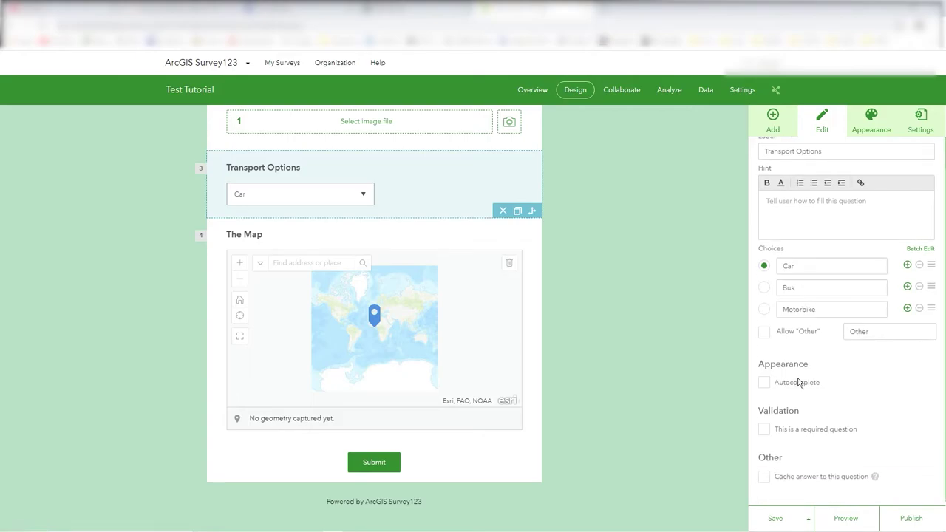
{"action": "scroll", "coordinate": [809, 384], "scroll_direction": "up", "scroll_amount": 1}
{"action": "left_click", "coordinate": [773, 119]}
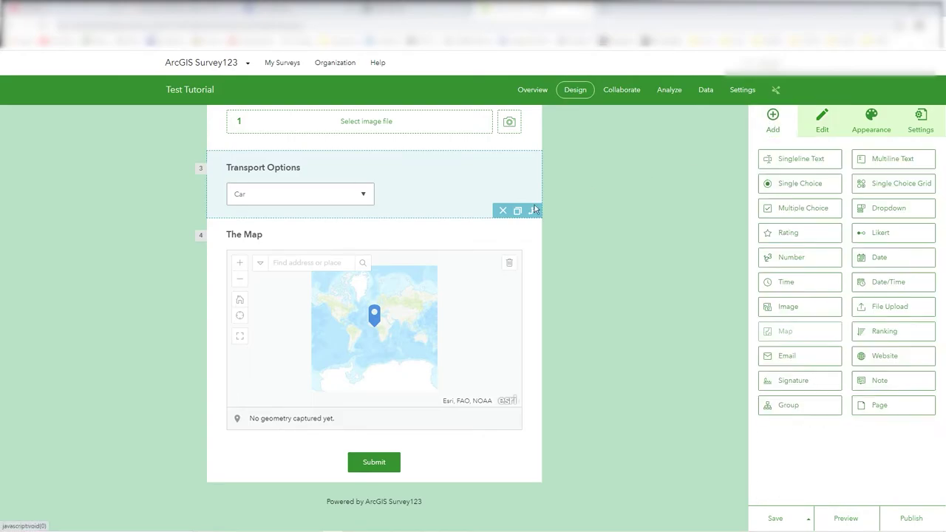
{"action": "scroll", "coordinate": [517, 211], "scroll_direction": "up", "scroll_amount": 3}
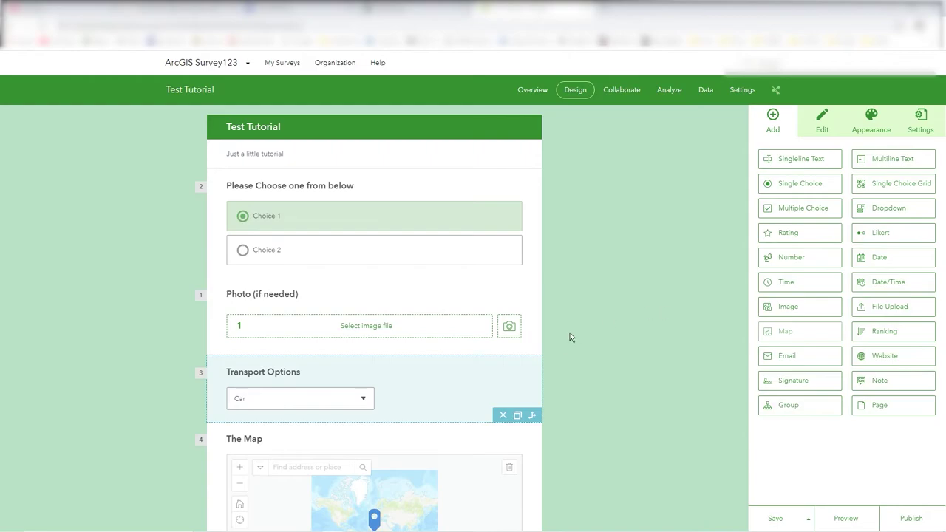
{"action": "scroll", "coordinate": [498, 326], "scroll_direction": "down", "scroll_amount": 3}
{"action": "scroll", "coordinate": [495, 331], "scroll_direction": "up", "scroll_amount": 3}
{"action": "scroll", "coordinate": [495, 338], "scroll_direction": "down", "scroll_amount": 3}
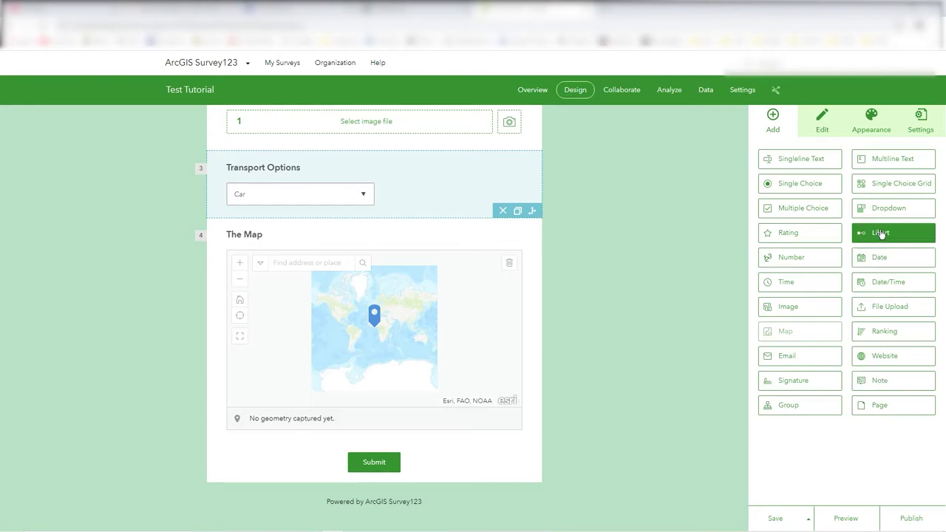
{"action": "scroll", "coordinate": [660, 257], "scroll_direction": "up", "scroll_amount": 3}
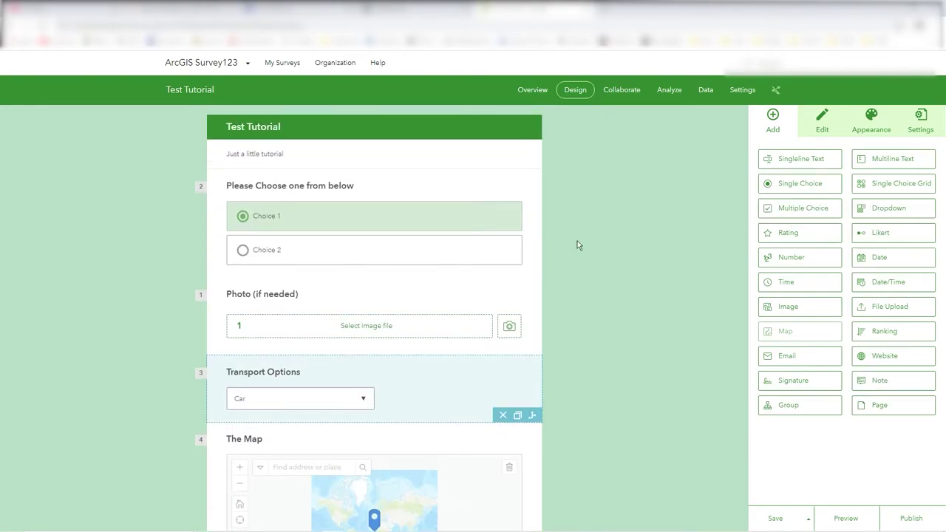
{"action": "scroll", "coordinate": [485, 222], "scroll_direction": "down", "scroll_amount": 3}
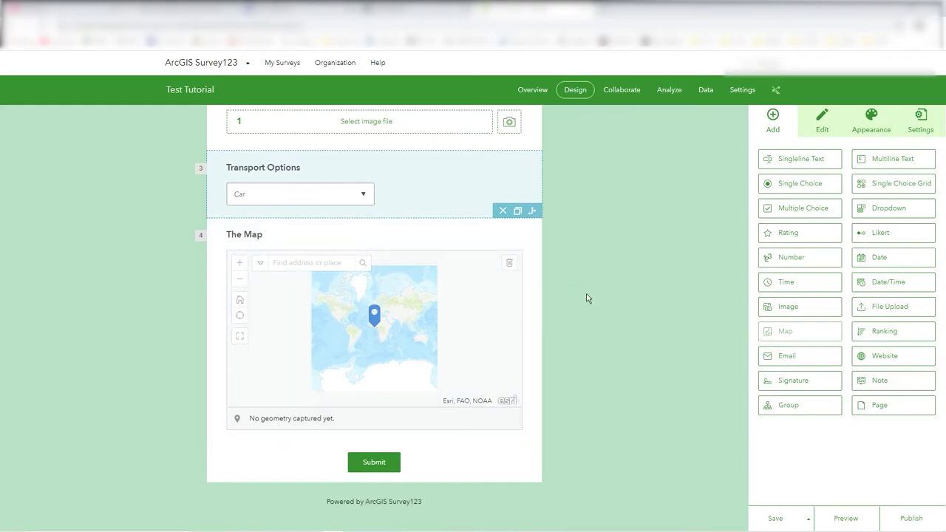
{"action": "scroll", "coordinate": [498, 308], "scroll_direction": "up", "scroll_amount": 3}
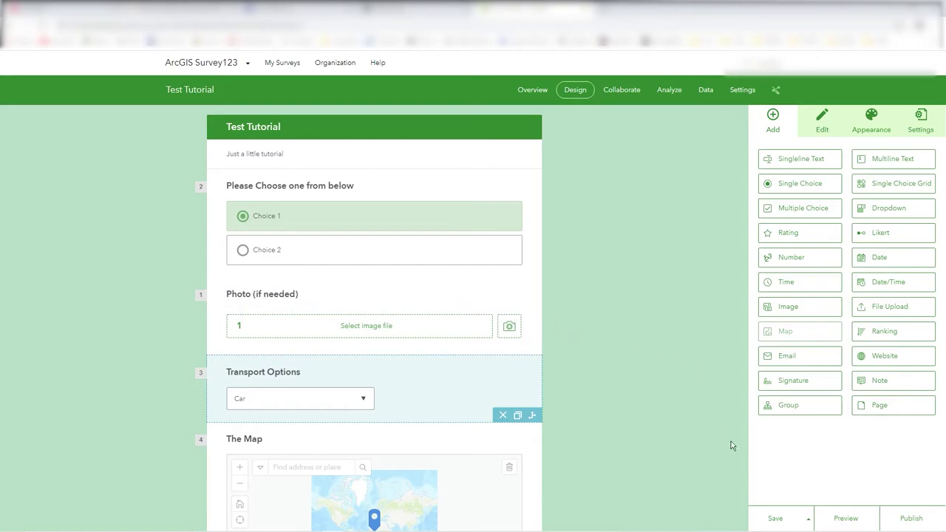
- Save the survey draft and check the form from top to bottom
{"action": "left_click", "coordinate": [765, 517]}
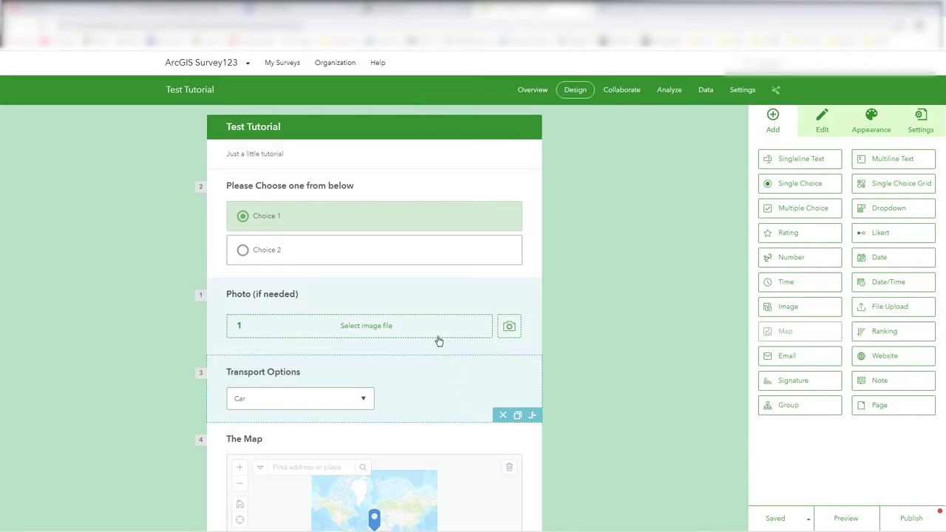
{"action": "scroll", "coordinate": [427, 299], "scroll_direction": "down", "scroll_amount": 3}
{"action": "scroll", "coordinate": [425, 299], "scroll_direction": "up", "scroll_amount": 3}
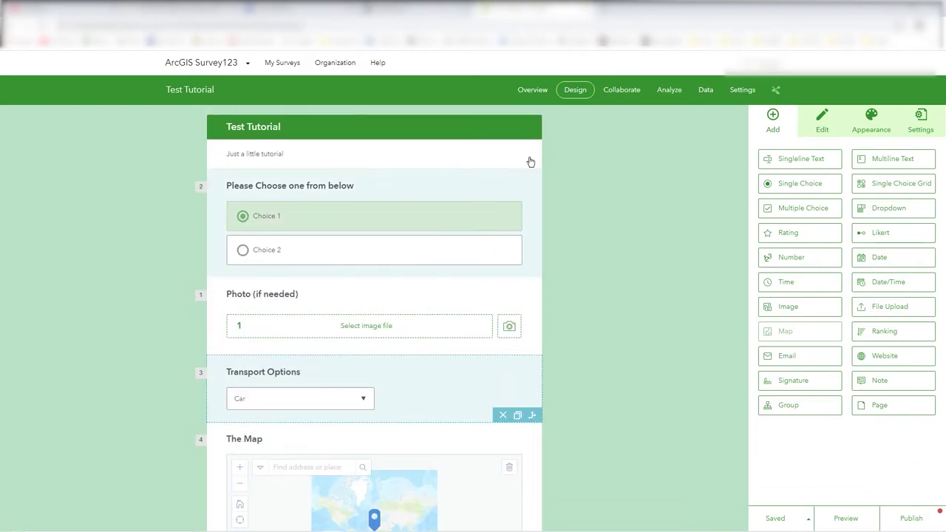
- Look through the survey's Collaborate, Analyze, Data, Settings and Overview pages, and return to the survey design
{"action": "left_click", "coordinate": [621, 92]}
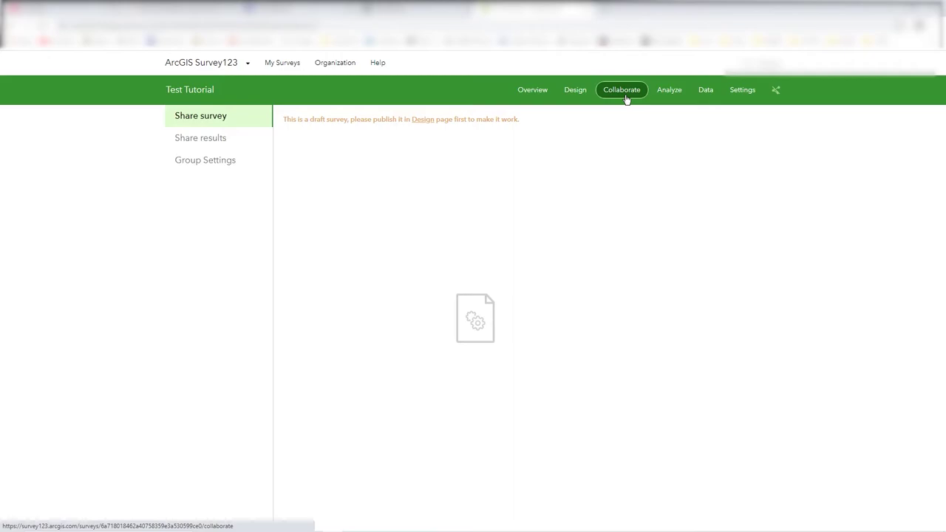
{"action": "left_click", "coordinate": [662, 94]}
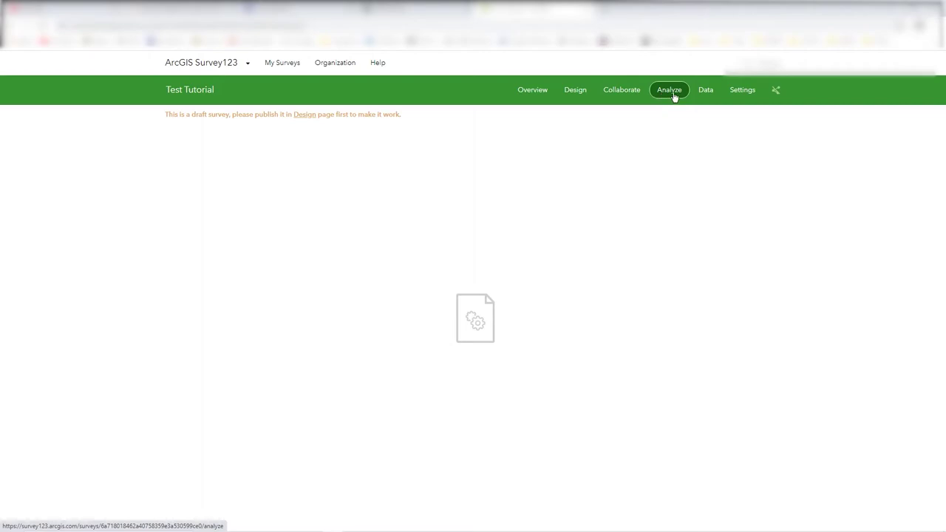
{"action": "left_click", "coordinate": [707, 93]}
{"action": "left_click", "coordinate": [731, 95]}
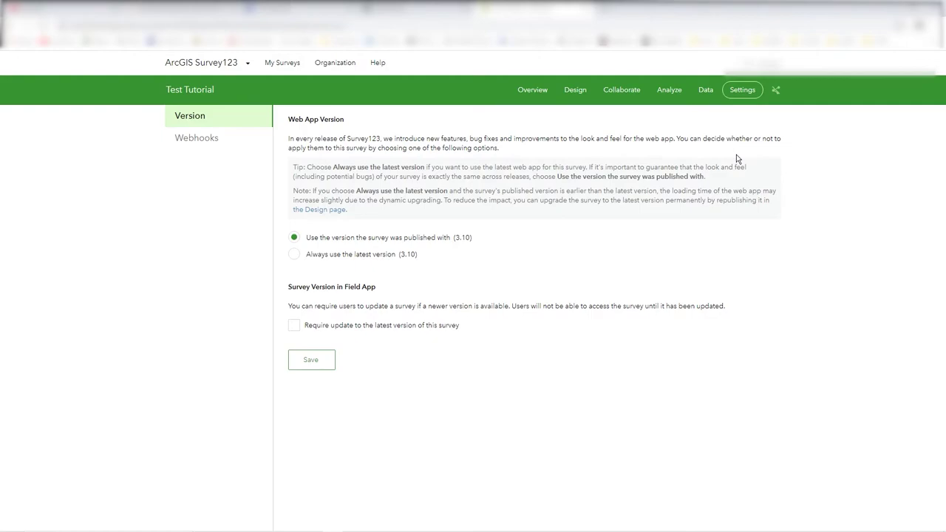
{"action": "left_click", "coordinate": [537, 92]}
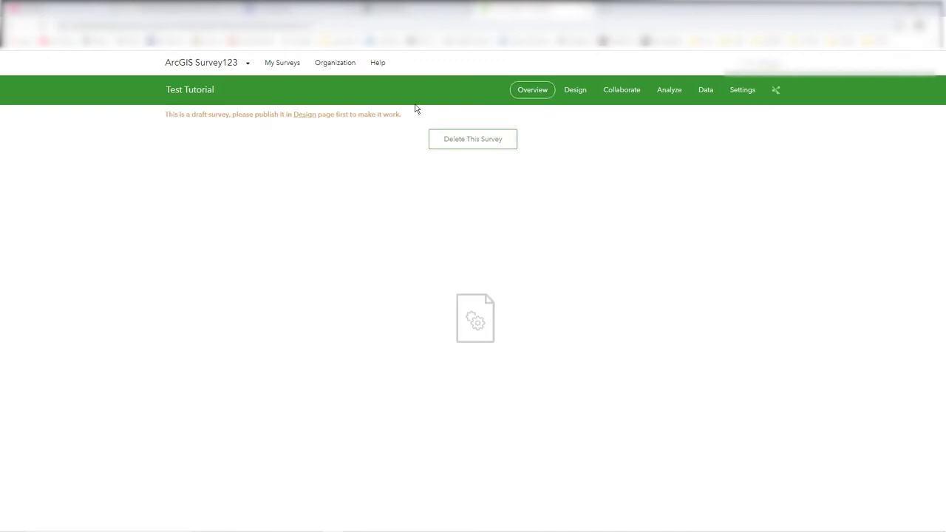
{"action": "left_click", "coordinate": [561, 93]}
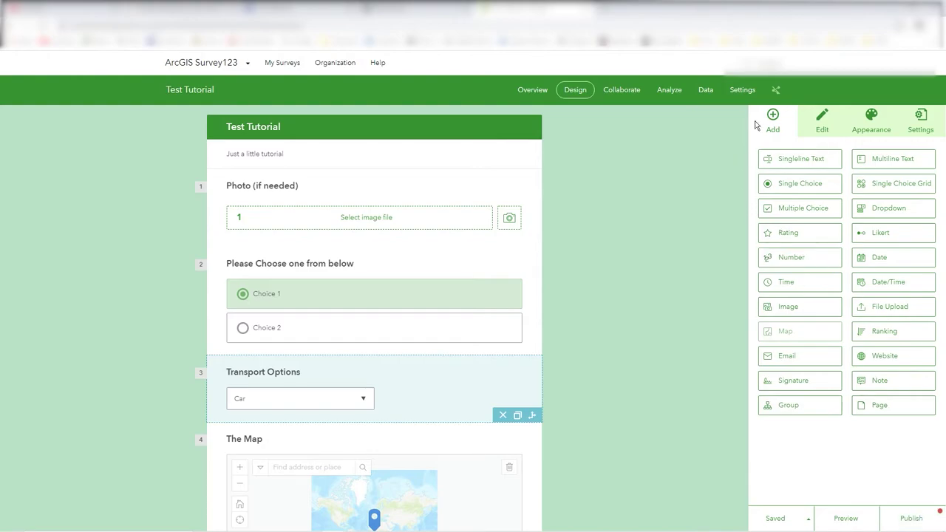
- Check the survey's Version and Webhooks settings, and return to the survey design
{"action": "left_click", "coordinate": [754, 94]}
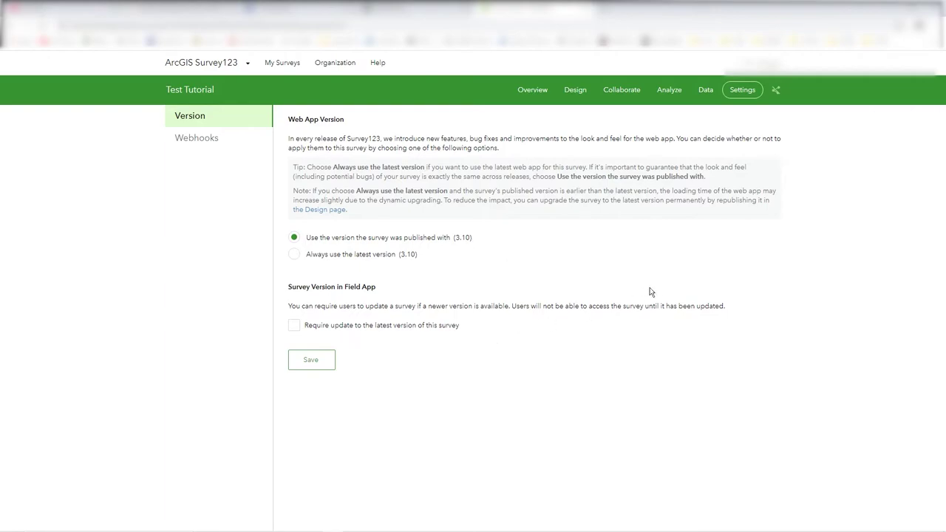
{"action": "left_click", "coordinate": [531, 92]}
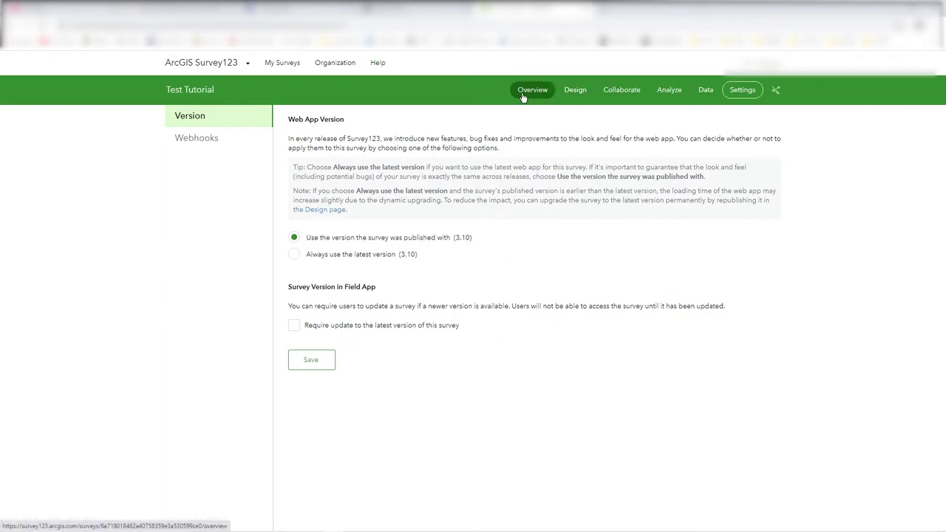
{"action": "left_click", "coordinate": [741, 91]}
{"action": "left_click", "coordinate": [187, 139]}
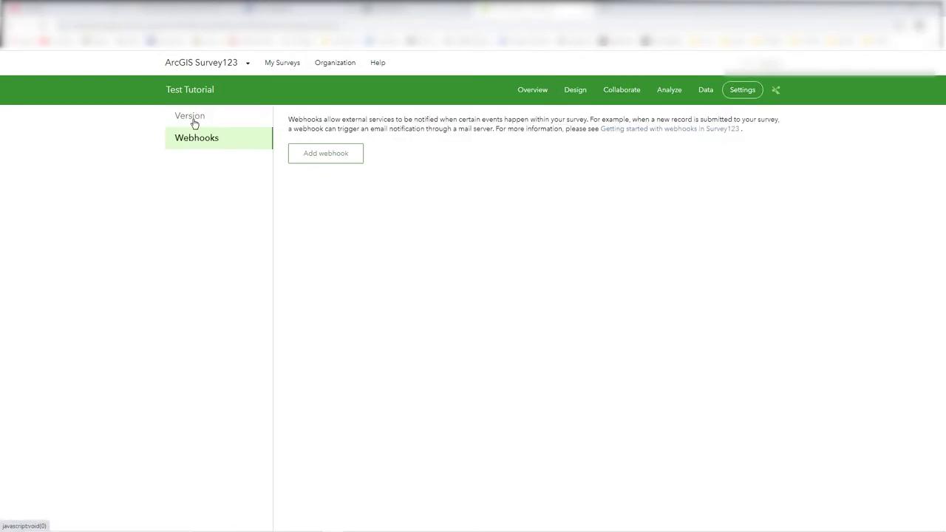
{"action": "left_click", "coordinate": [194, 123]}
{"action": "left_click", "coordinate": [569, 93]}
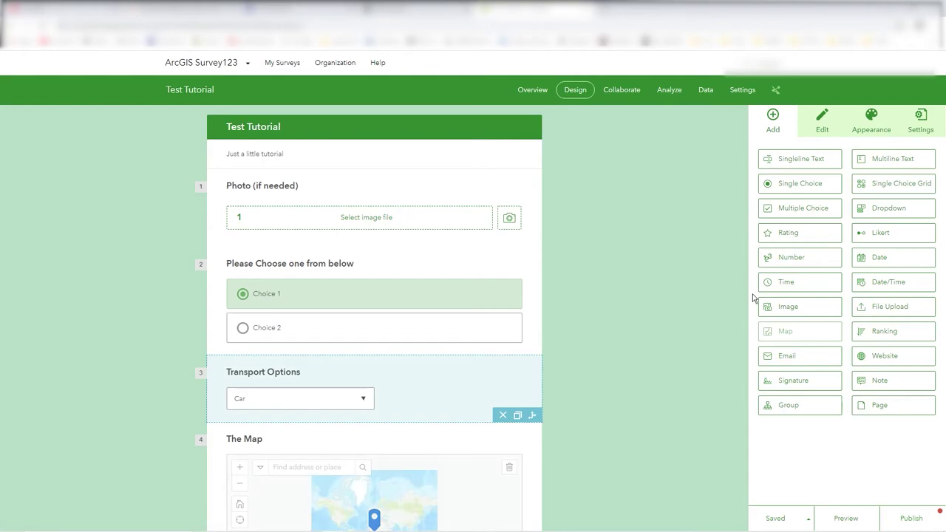
- Start publishing the survey, dismiss the identifier hint, and review the field names, types and lengths in the schema
{"action": "left_click", "coordinate": [896, 517]}
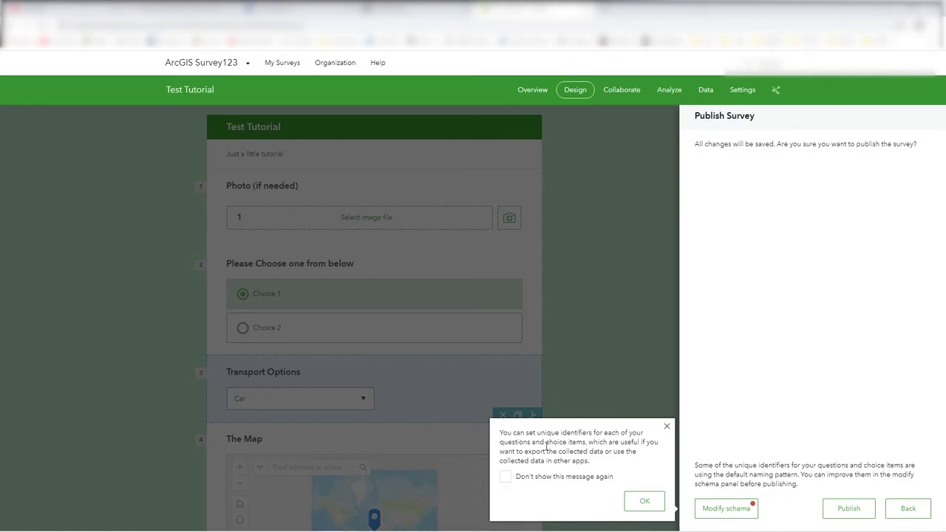
{"action": "left_click", "coordinate": [580, 481]}
{"action": "left_click", "coordinate": [644, 501]}
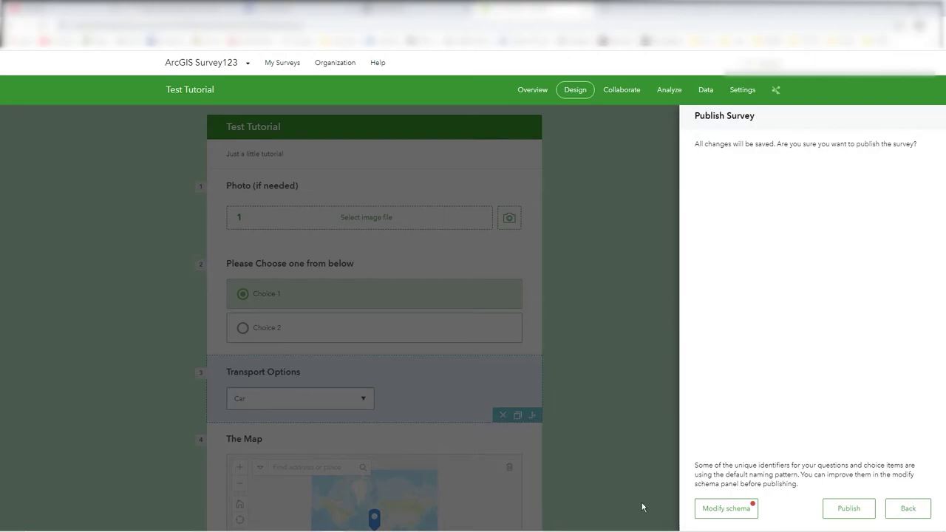
{"action": "left_click", "coordinate": [731, 517]}
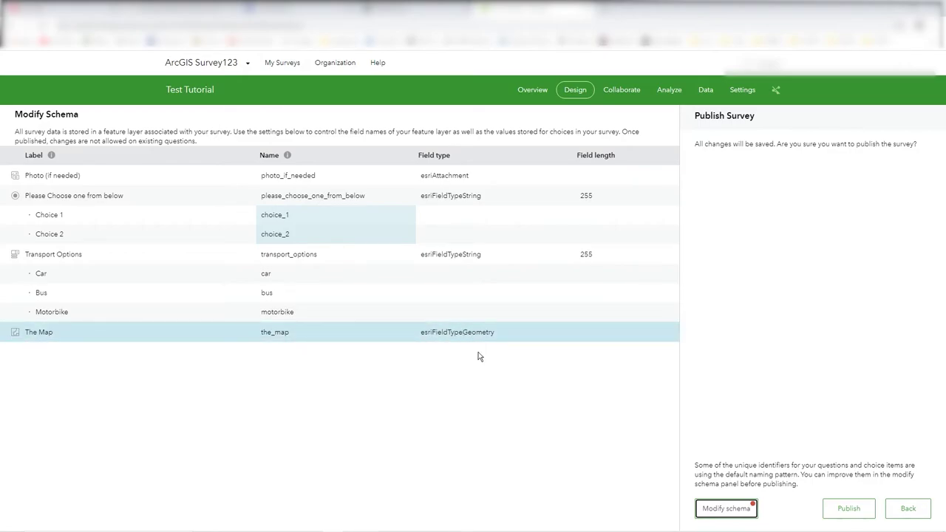
{"action": "left_click", "coordinate": [739, 510]}
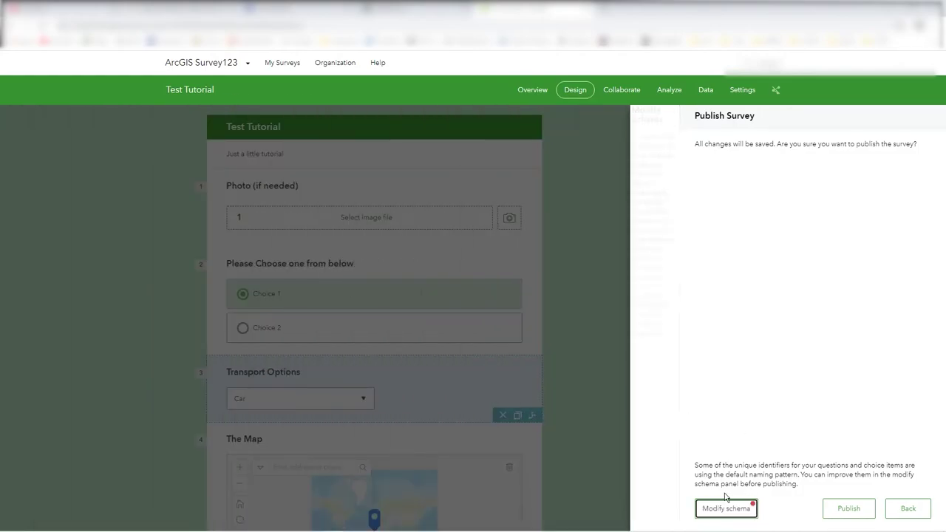
- Publish the survey with its schema as it is, dismiss the survey link notice, and open the survey's overview
{"action": "left_click", "coordinate": [850, 510]}
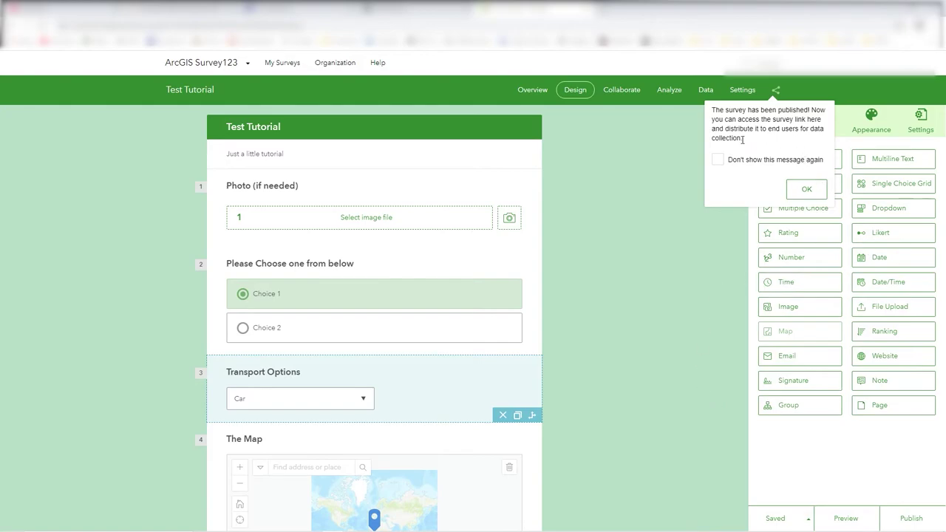
{"action": "left_click", "coordinate": [732, 161]}
{"action": "left_click", "coordinate": [806, 194]}
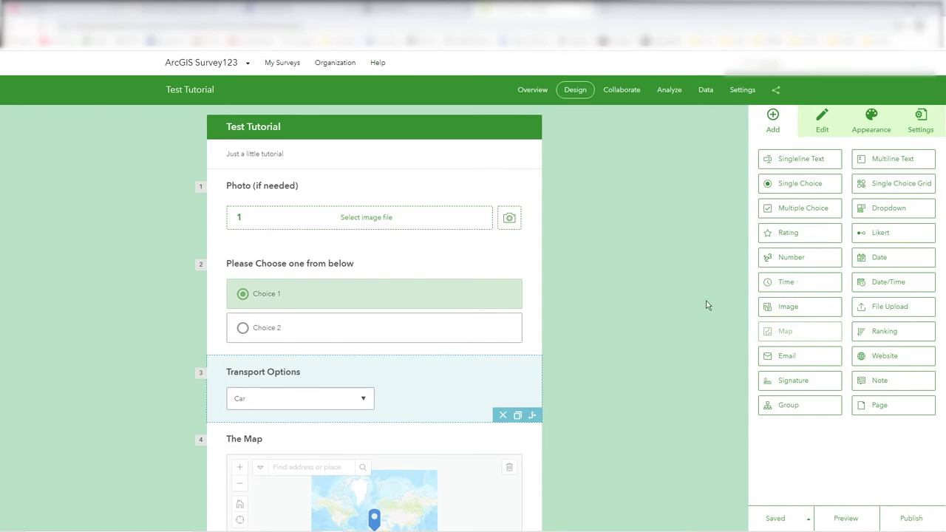
{"action": "left_click", "coordinate": [539, 90]}
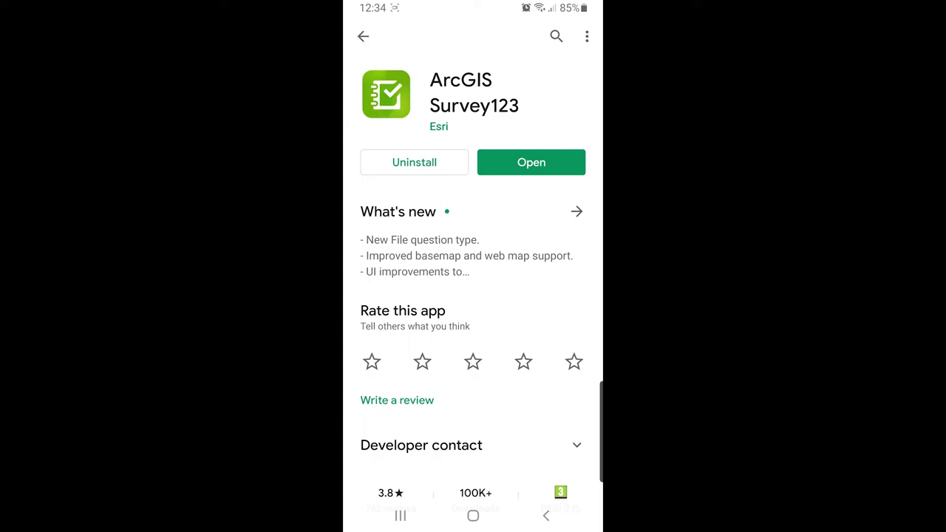
- Open the ArcGIS Survey123 app on the phone from its store page and look at the sort order options for surveys
{"action": "scroll", "coordinate": [473, 295], "scroll_direction": "down", "scroll_amount": 4}
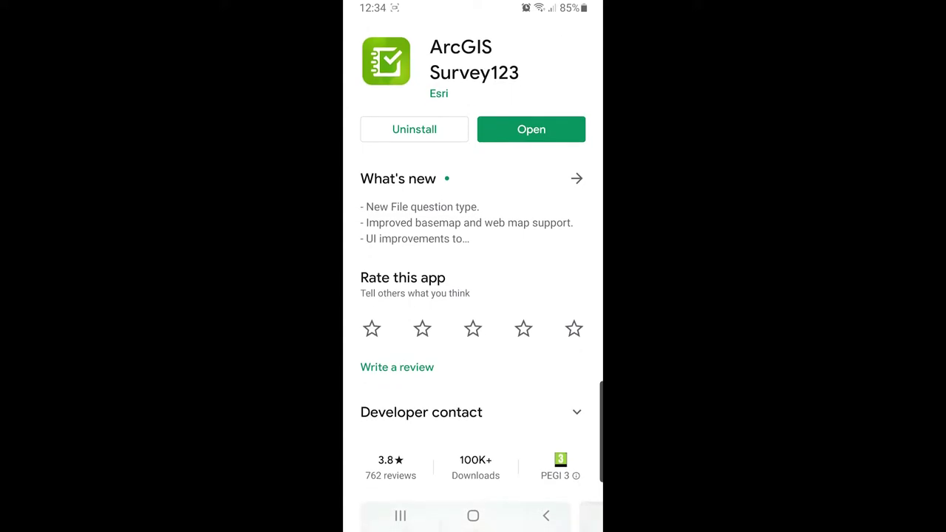
{"action": "scroll", "coordinate": [473, 295], "scroll_direction": "up", "scroll_amount": 4}
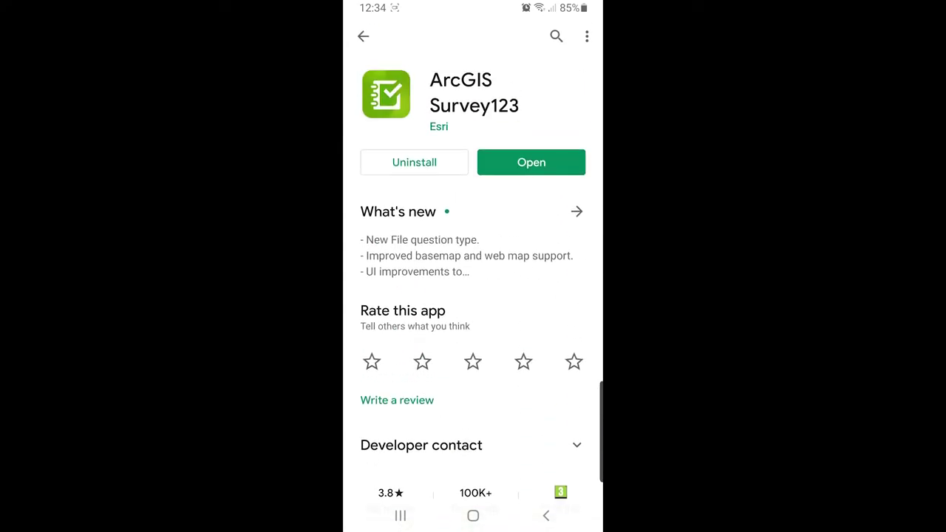
{"action": "left_click", "coordinate": [531, 162]}
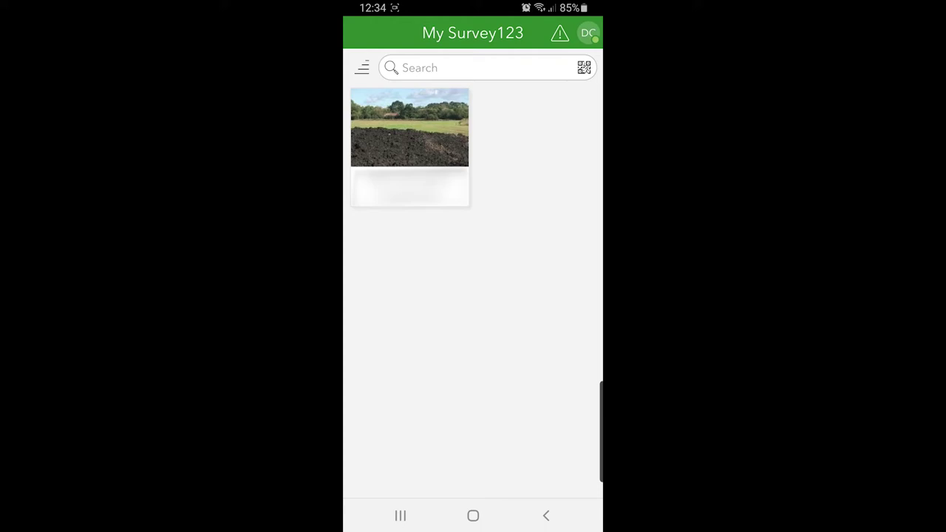
{"action": "left_click", "coordinate": [362, 67]}
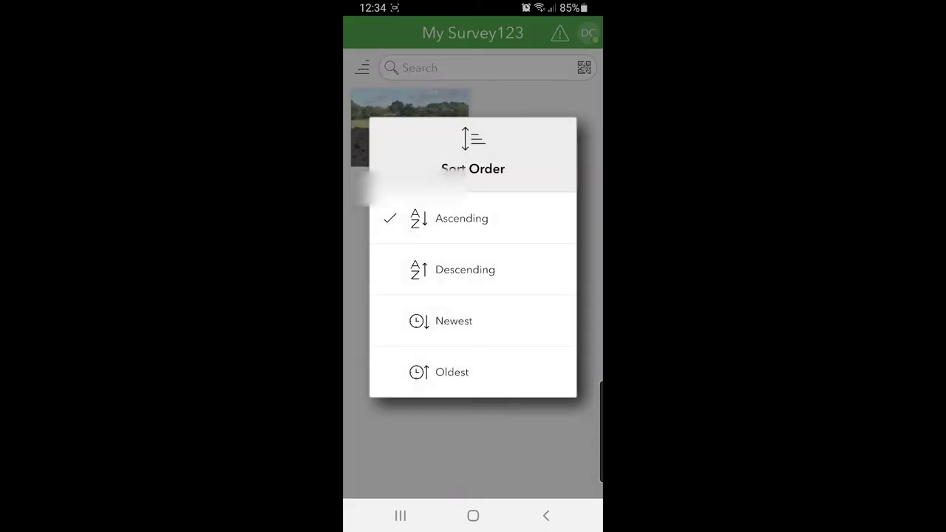
{"action": "key", "text": "Escape"}
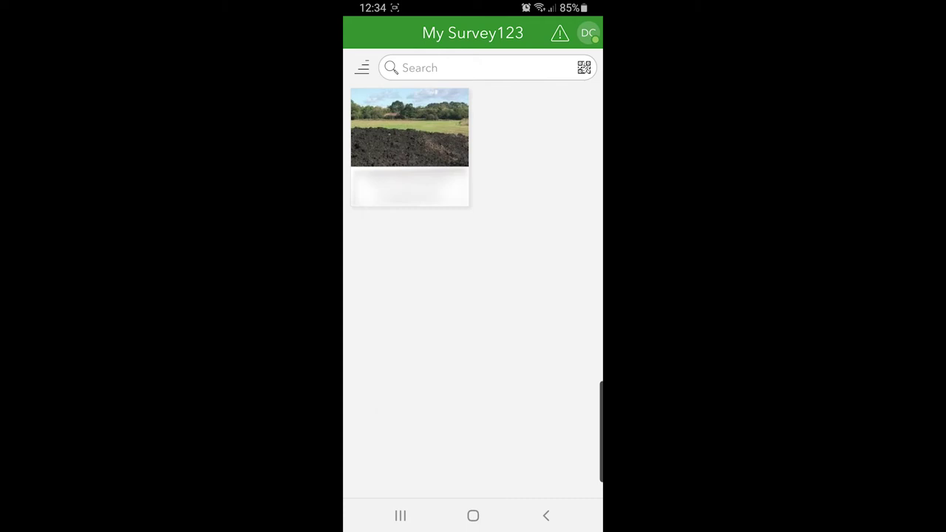
- Download the Test Tutorial survey to the phone and return to the My Survey123 gallery
{"action": "left_click", "coordinate": [588, 33]}
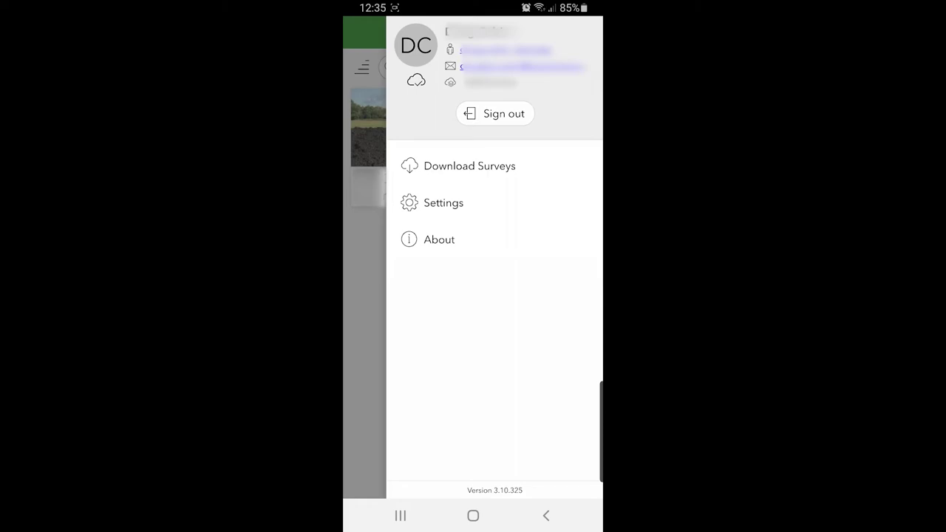
{"action": "left_click", "coordinate": [466, 165]}
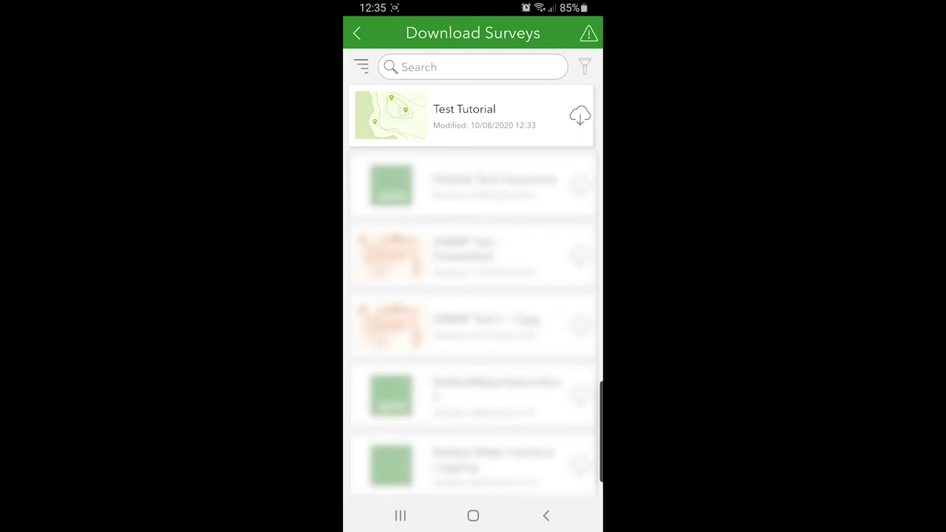
{"action": "left_click", "coordinate": [580, 116]}
{"action": "key", "text": "Escape"}
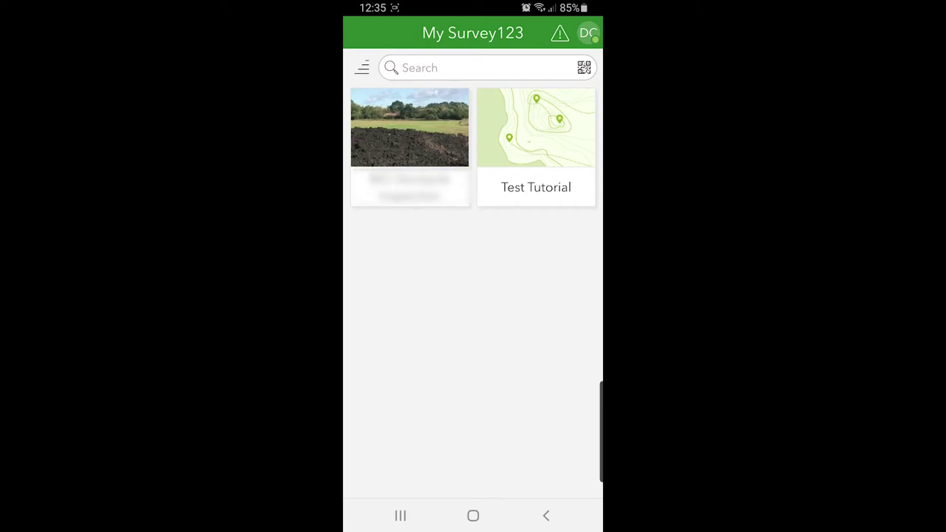
- Start collecting a new Test Tutorial response and switch between Choice 1 and Choice 2, ending on Choice 1
{"action": "left_click", "coordinate": [536, 147]}
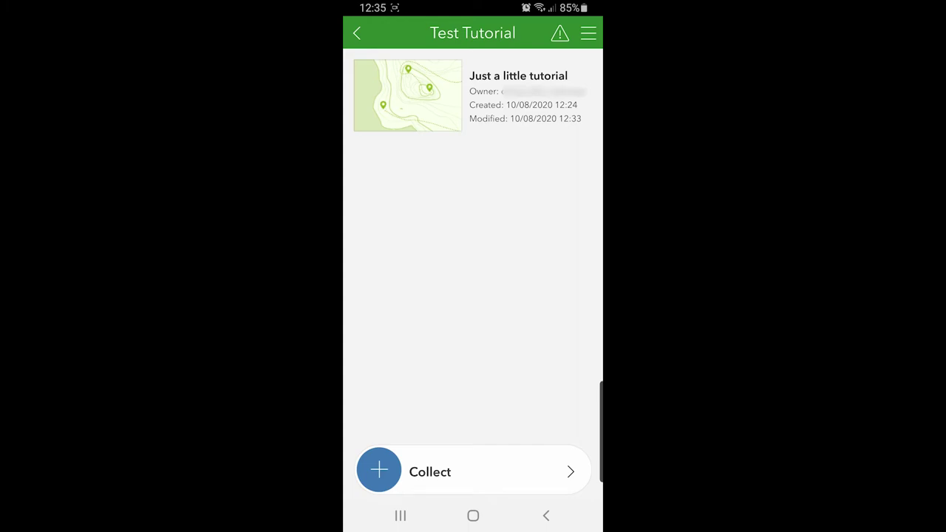
{"action": "left_click", "coordinate": [429, 471]}
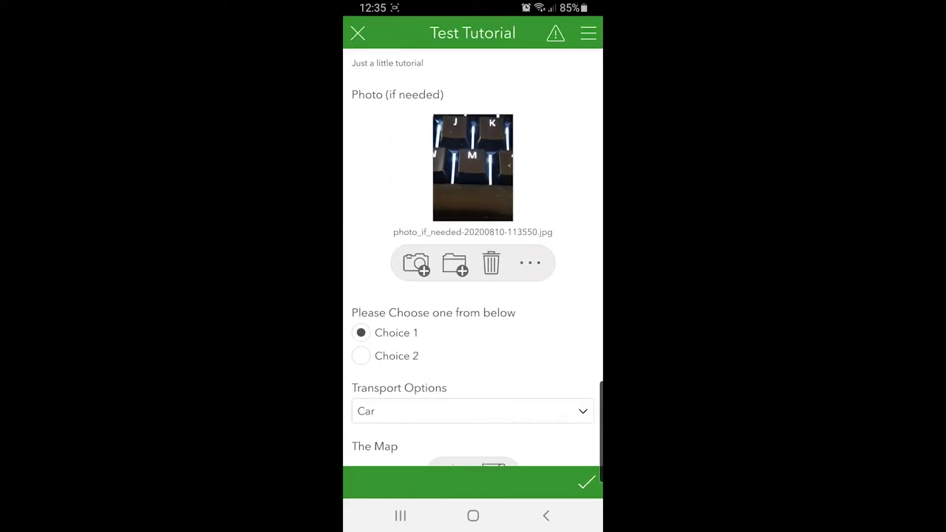
{"action": "left_click", "coordinate": [361, 355]}
{"action": "left_click", "coordinate": [361, 332]}
{"action": "left_click", "coordinate": [361, 355]}
{"action": "left_click", "coordinate": [360, 333]}
{"action": "left_click", "coordinate": [360, 356]}
{"action": "left_click", "coordinate": [360, 333]}
- Set Transport Options to Bus, and clear that answer by deselecting Bus
{"action": "scroll", "coordinate": [473, 258], "scroll_direction": "down", "scroll_amount": 1}
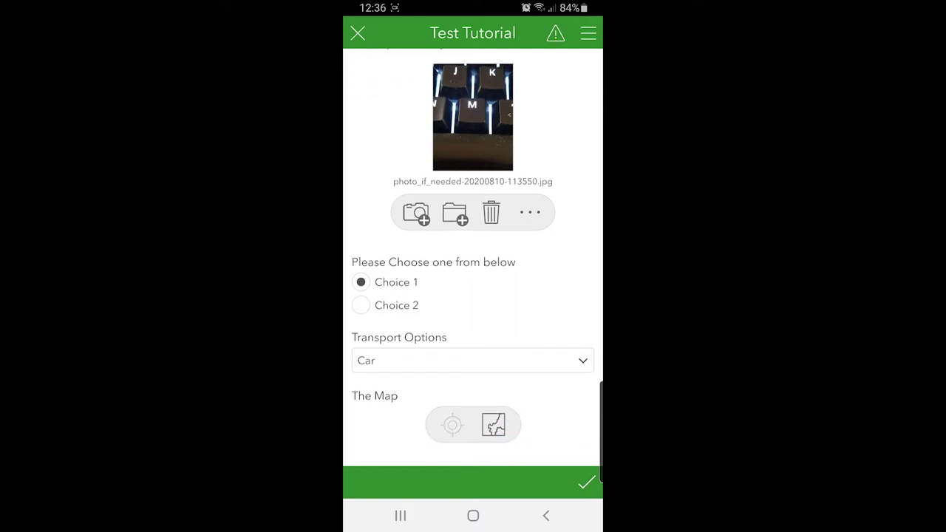
{"action": "left_click", "coordinate": [473, 360]}
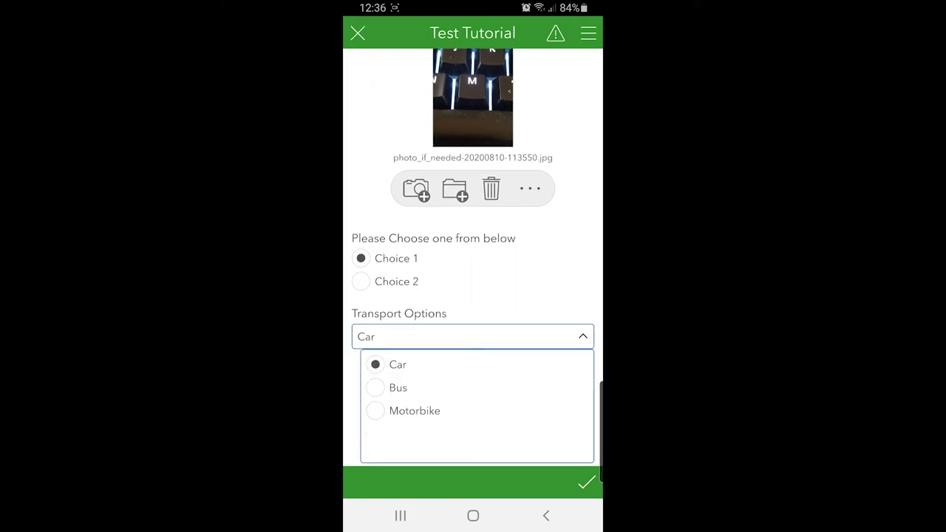
{"action": "left_click", "coordinate": [397, 387]}
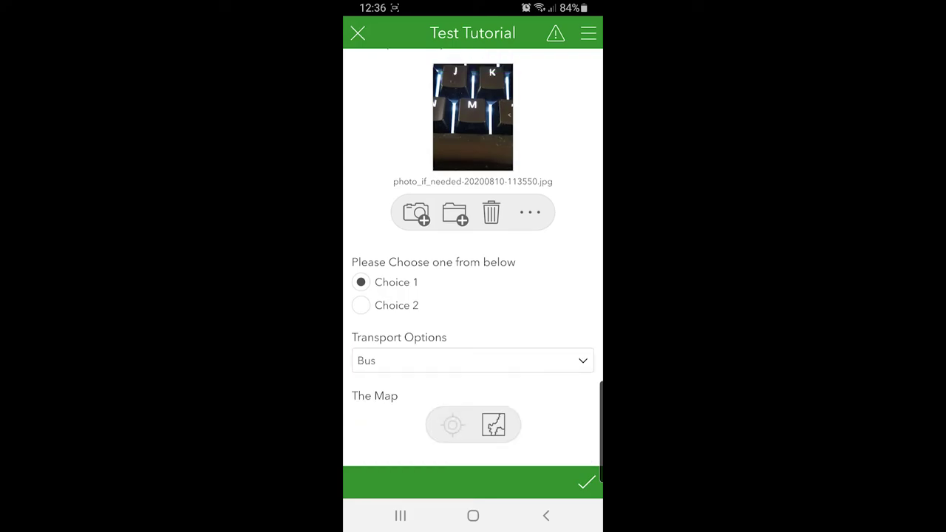
{"action": "left_click", "coordinate": [472, 360]}
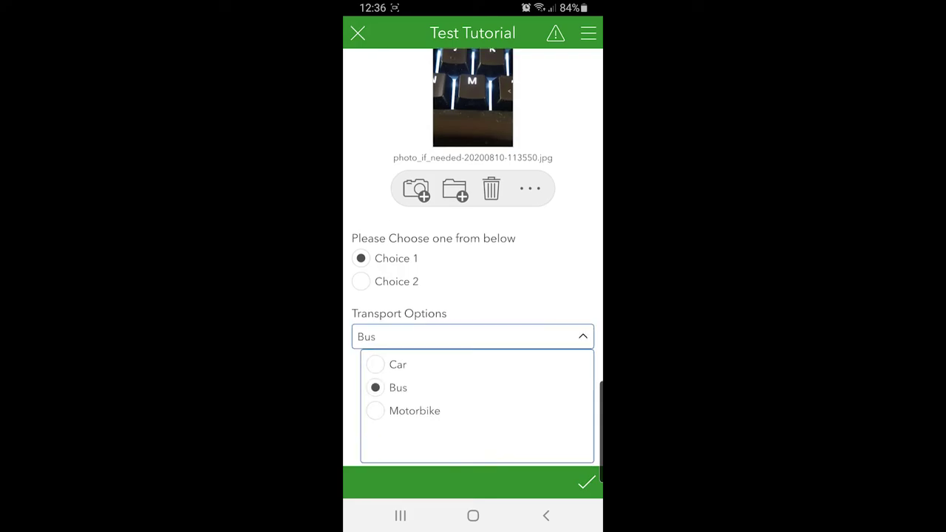
{"action": "left_click", "coordinate": [397, 387]}
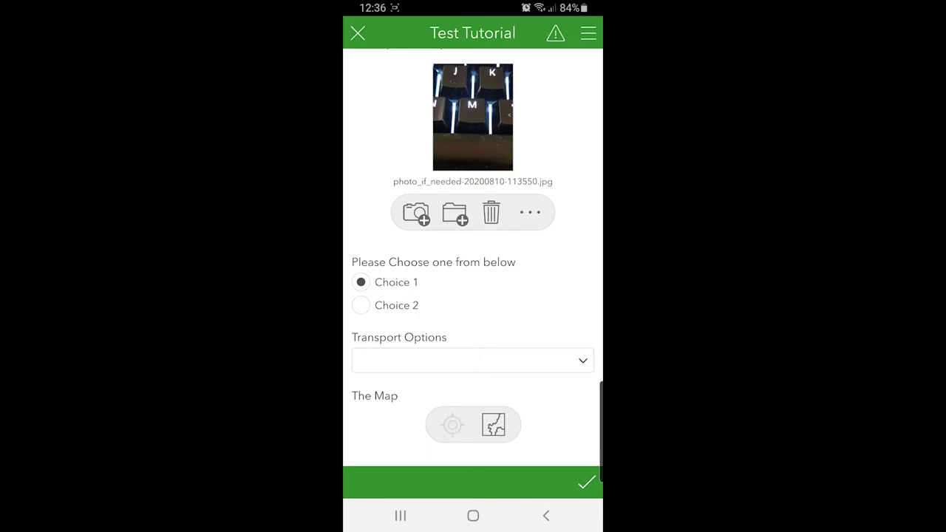
- Place the map question's pin on the road junction southwest of Villacastín in Spain, at about 40°46'N 4°26'W, and accept the location
{"action": "left_click", "coordinate": [494, 424]}
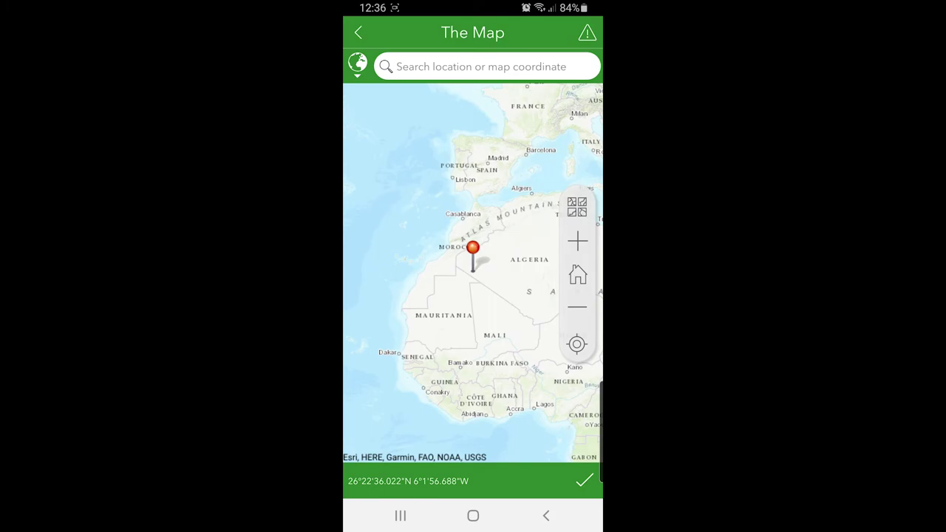
{"action": "left_click_drag", "start_coordinate": [473, 185], "coordinate": [477, 285]}
{"action": "double_click", "coordinate": [473, 255]}
{"action": "double_click", "coordinate": [473, 254]}
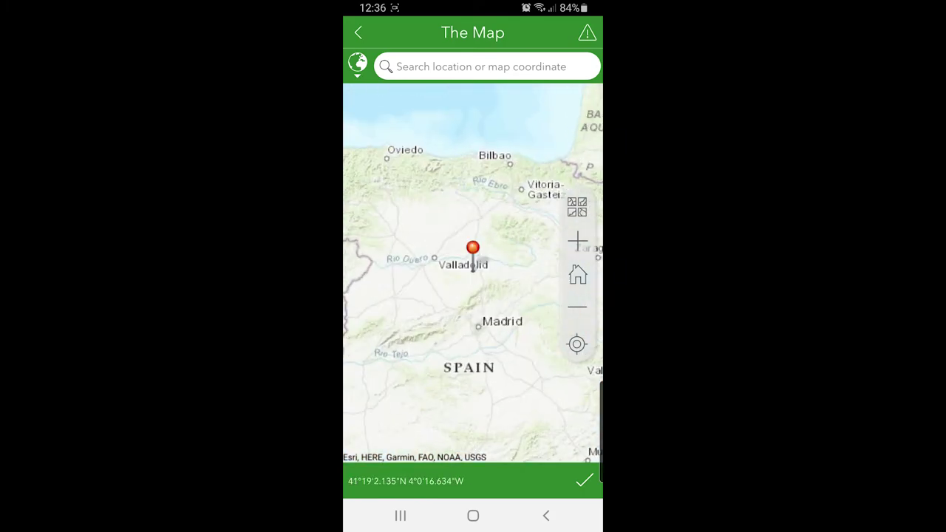
{"action": "double_click", "coordinate": [473, 255]}
{"action": "left_click_drag", "start_coordinate": [510, 311], "coordinate": [473, 272]}
{"action": "double_click", "coordinate": [473, 255]}
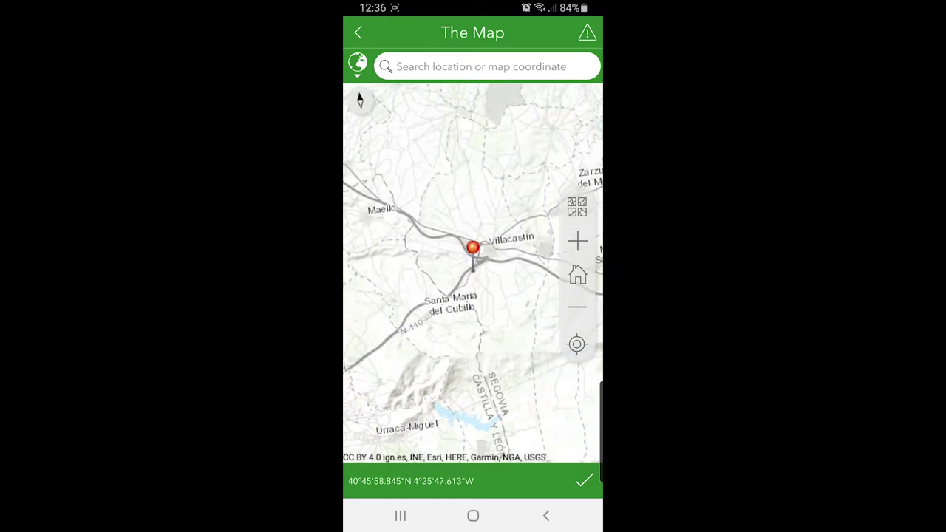
{"action": "double_click", "coordinate": [473, 255]}
{"action": "double_click", "coordinate": [473, 255]}
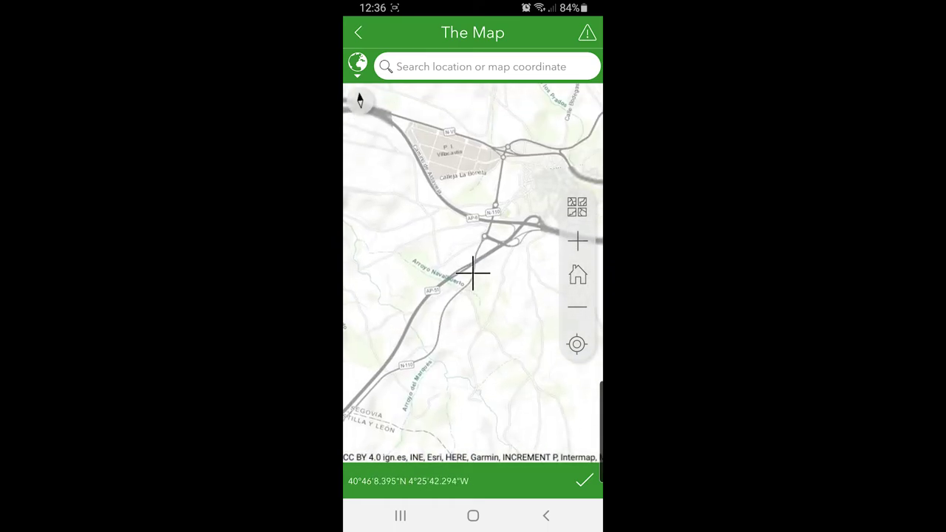
{"action": "left_click_drag", "start_coordinate": [473, 255], "coordinate": [475, 281]}
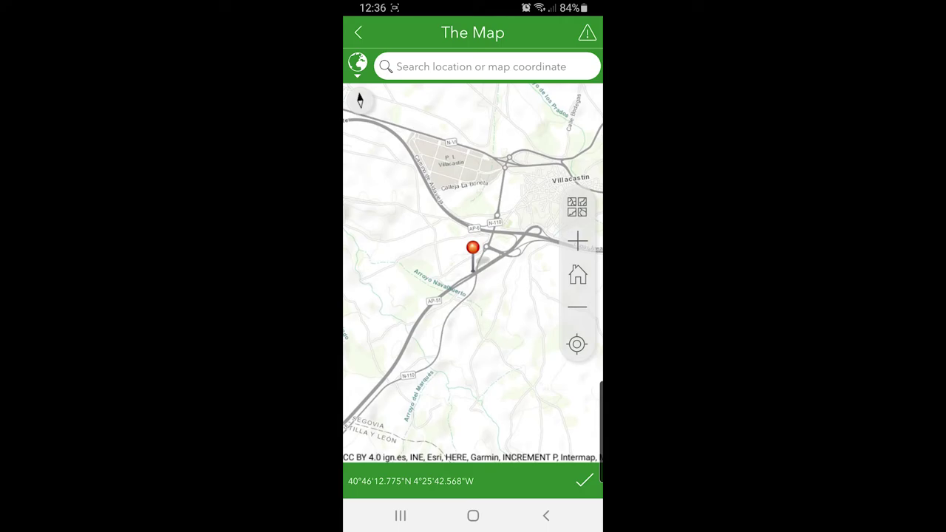
{"action": "left_click", "coordinate": [583, 481]}
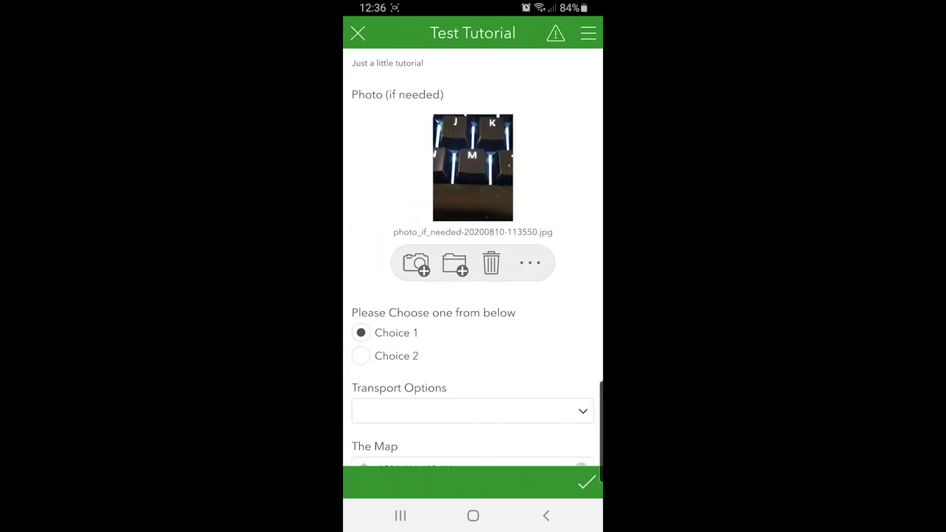
- Check the answers down to the map, complete the survey response and send it immediately
{"action": "scroll", "coordinate": [473, 296], "scroll_direction": "down", "scroll_amount": 3}
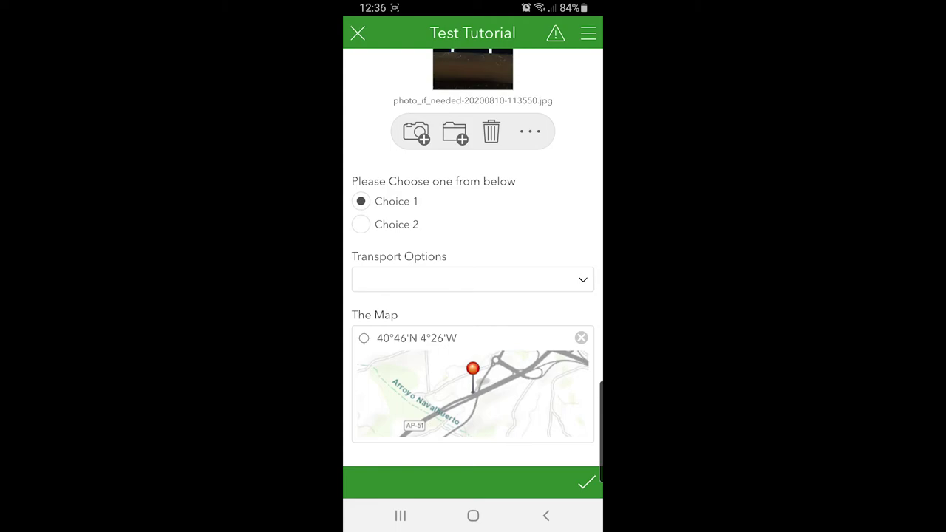
{"action": "left_click", "coordinate": [586, 483]}
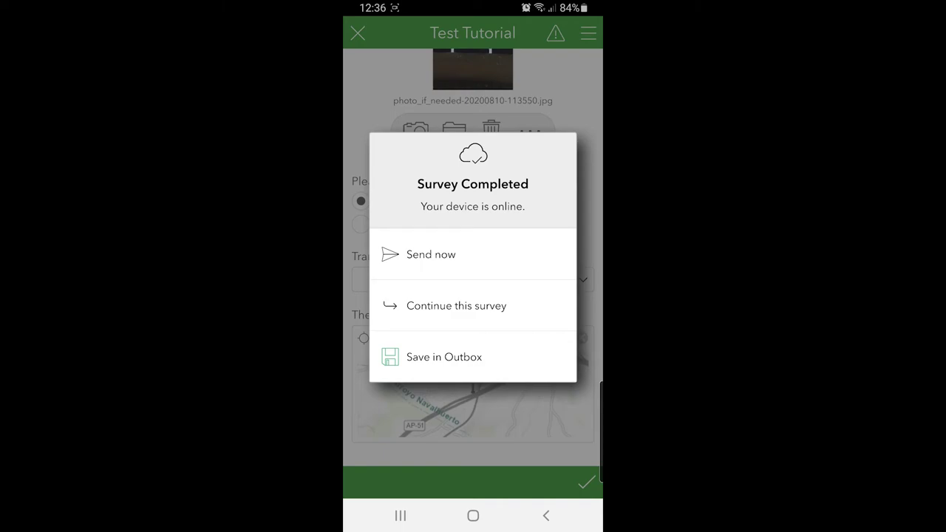
{"action": "left_click", "coordinate": [431, 254]}
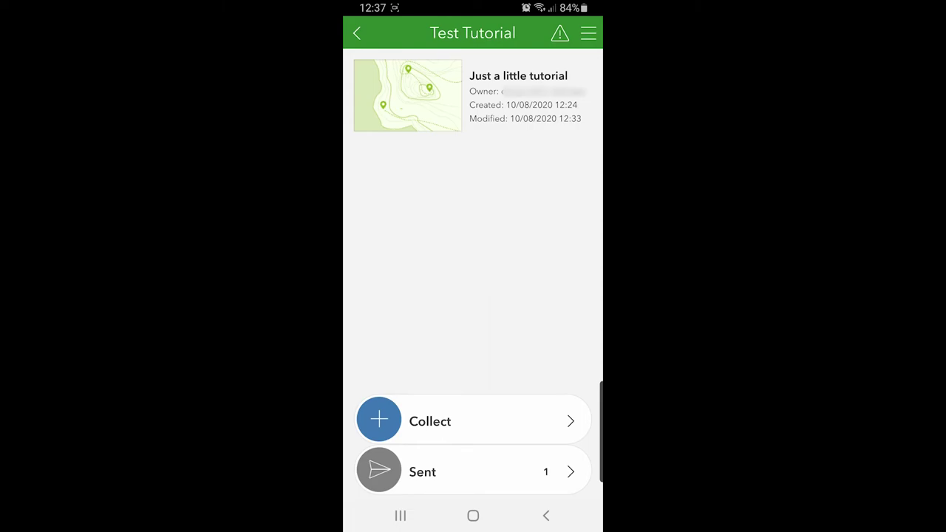
- Open the survey's sent responses and show the submitted response on the map
{"action": "left_click", "coordinate": [473, 471]}
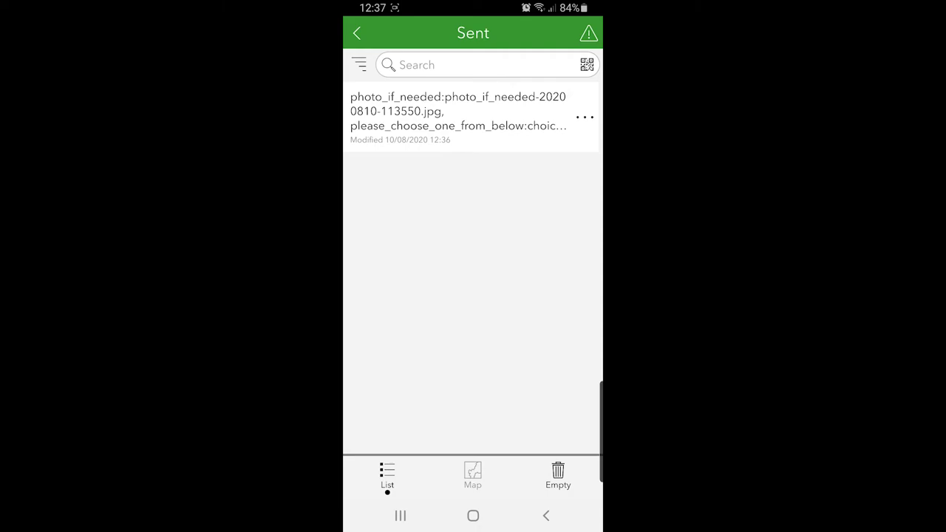
{"action": "left_click_drag", "start_coordinate": [532, 117], "coordinate": [402, 117]}
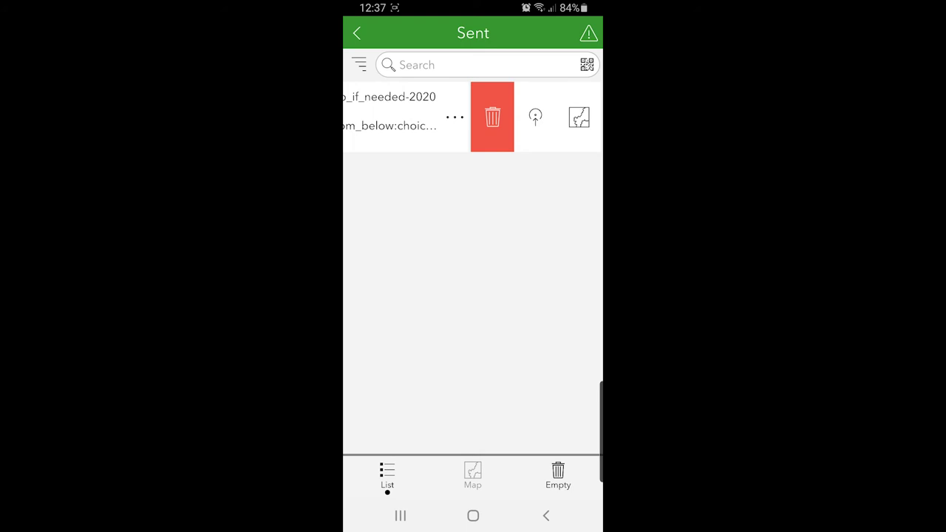
{"action": "left_click", "coordinate": [578, 116]}
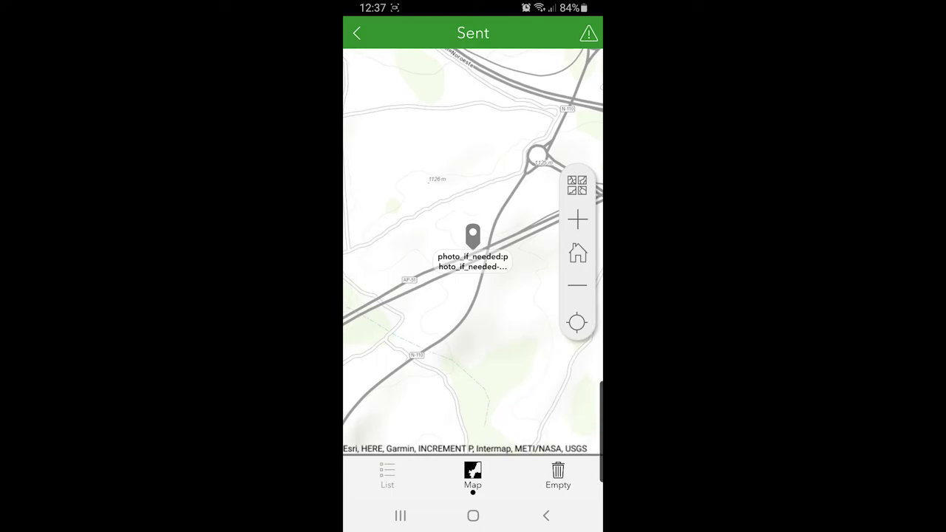
- Open the sent response from its map pin for editing and resending, look through its answers, and leave it
{"action": "left_click", "coordinate": [473, 235]}
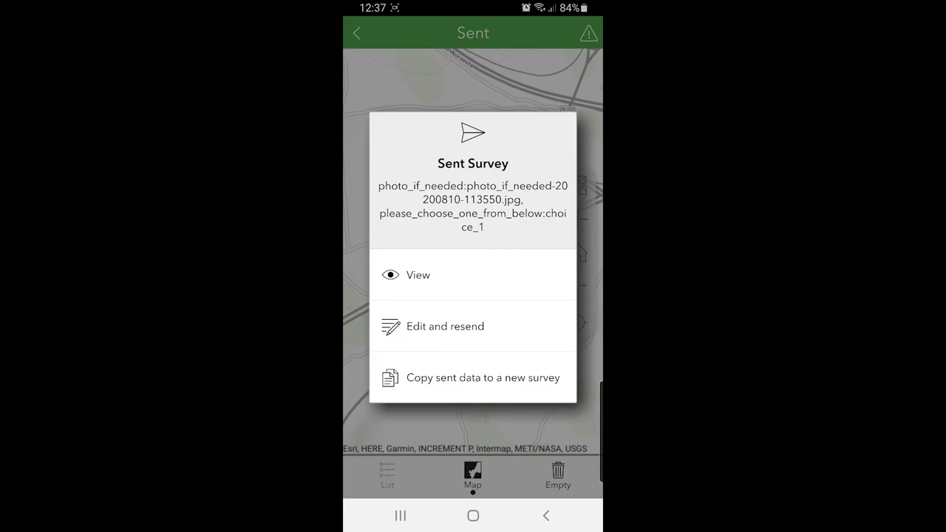
{"action": "left_click", "coordinate": [445, 326]}
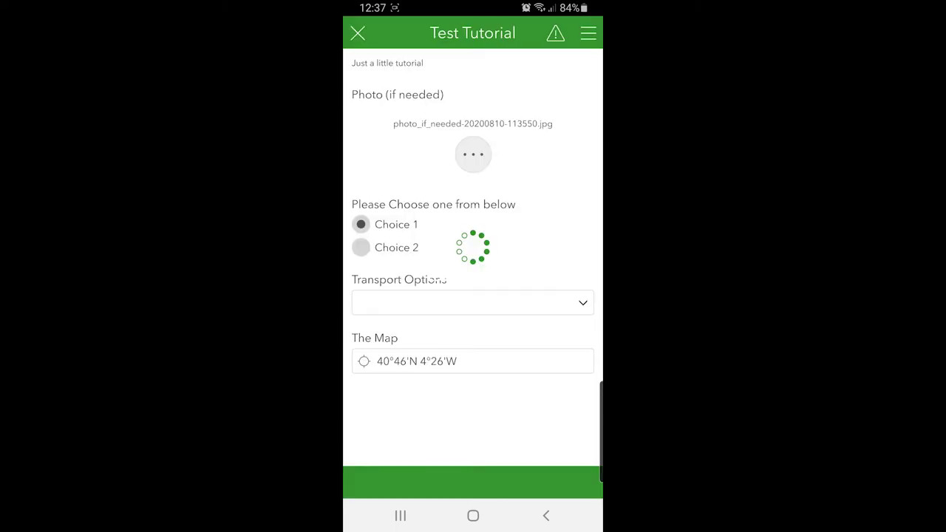
{"action": "scroll", "coordinate": [473, 259], "scroll_direction": "down", "scroll_amount": 3}
{"action": "scroll", "coordinate": [473, 258], "scroll_direction": "up", "scroll_amount": 3}
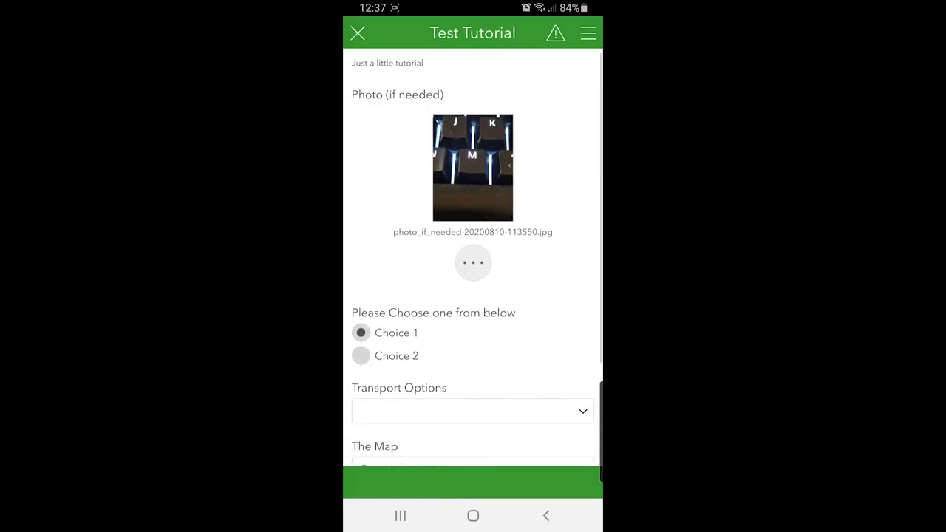
{"action": "key", "text": "Escape"}
{"action": "key", "text": "Escape"}
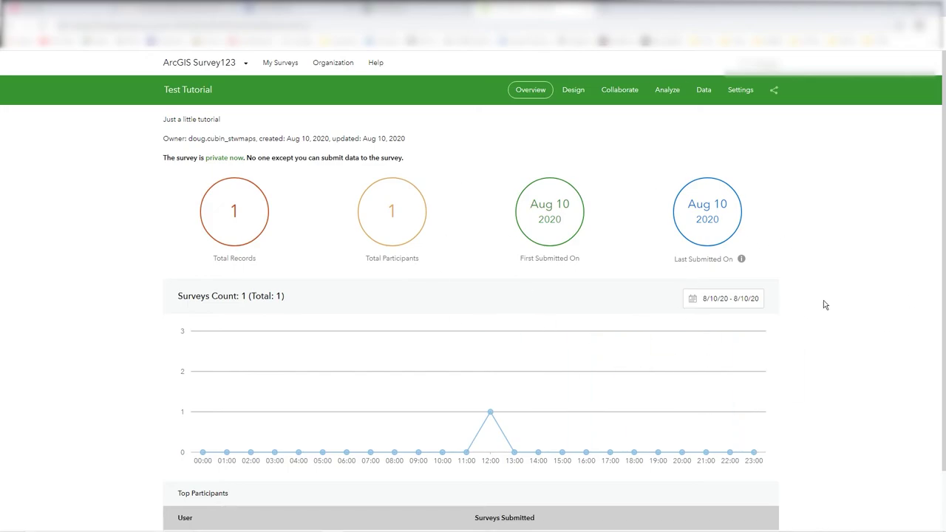
- Switch to the Survey123 website and examine the Test Tutorial overview, including the hourly survey count chart and top participants
{"action": "mouse_move", "coordinate": [484, 345]}
{"action": "scroll", "coordinate": [713, 295], "scroll_direction": "down", "scroll_amount": 1}
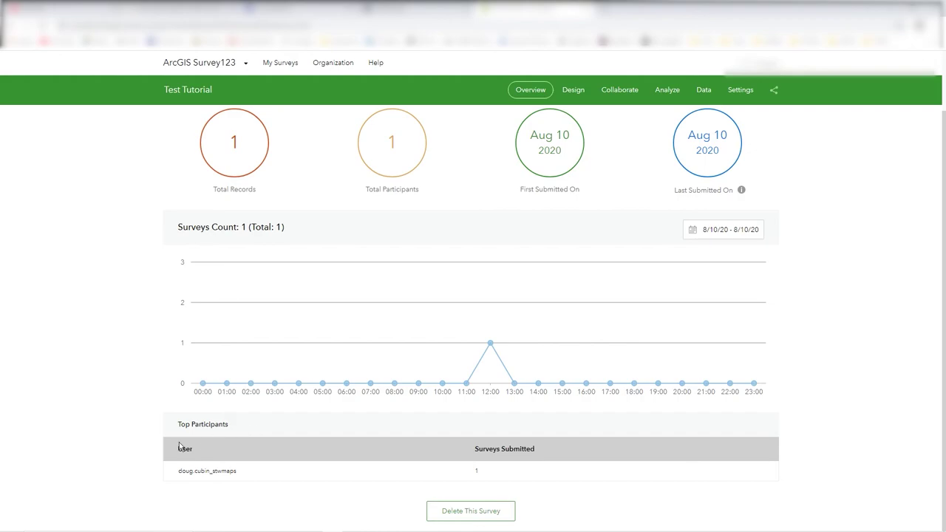
{"action": "scroll", "coordinate": [539, 416], "scroll_direction": "up", "scroll_amount": 1}
{"action": "scroll", "coordinate": [540, 418], "scroll_direction": "down", "scroll_amount": 1}
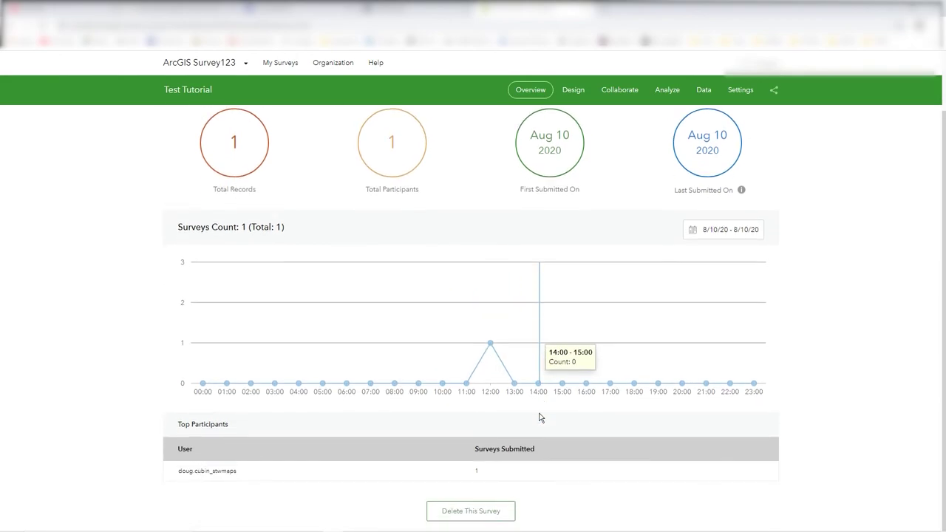
{"action": "scroll", "coordinate": [830, 411], "scroll_direction": "up", "scroll_amount": 1}
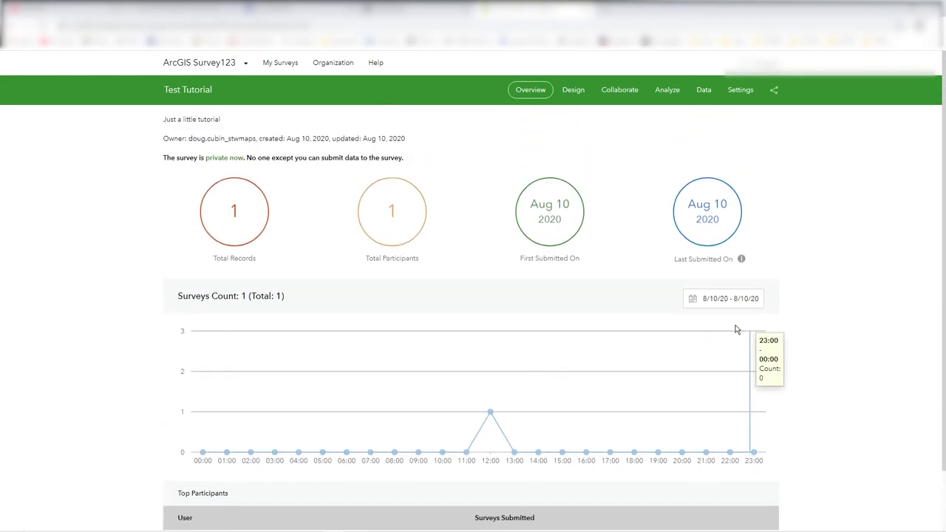
{"action": "mouse_move", "coordinate": [490, 413]}
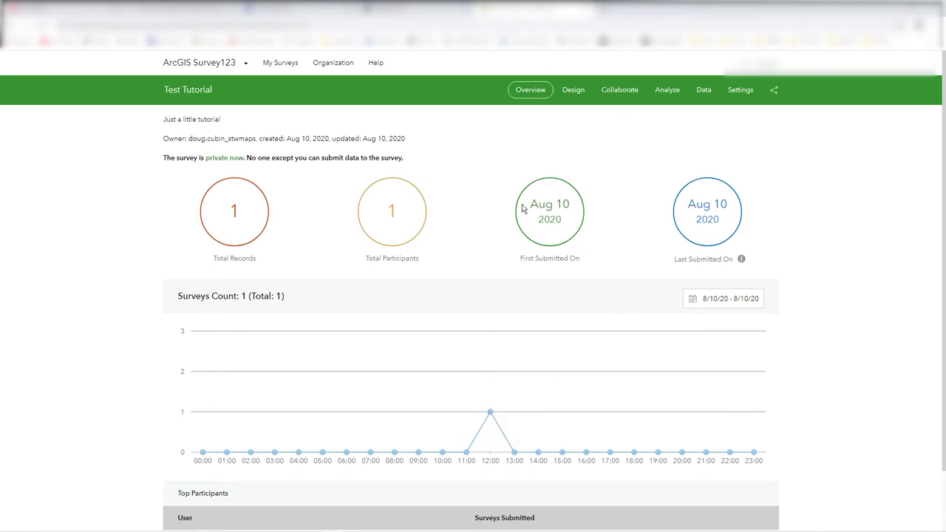
- Open the survey's collected data and locate the submitted point on the map southwest of Villacastín in Spain
{"action": "left_click", "coordinate": [378, 227]}
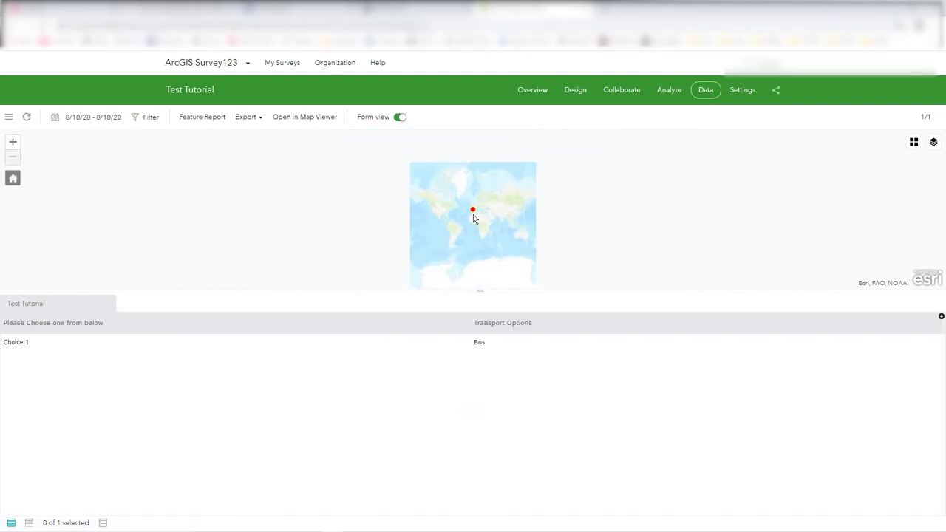
{"action": "scroll", "coordinate": [474, 214], "scroll_direction": "up", "scroll_amount": 2}
{"action": "scroll", "coordinate": [475, 218], "scroll_direction": "up", "scroll_amount": 3}
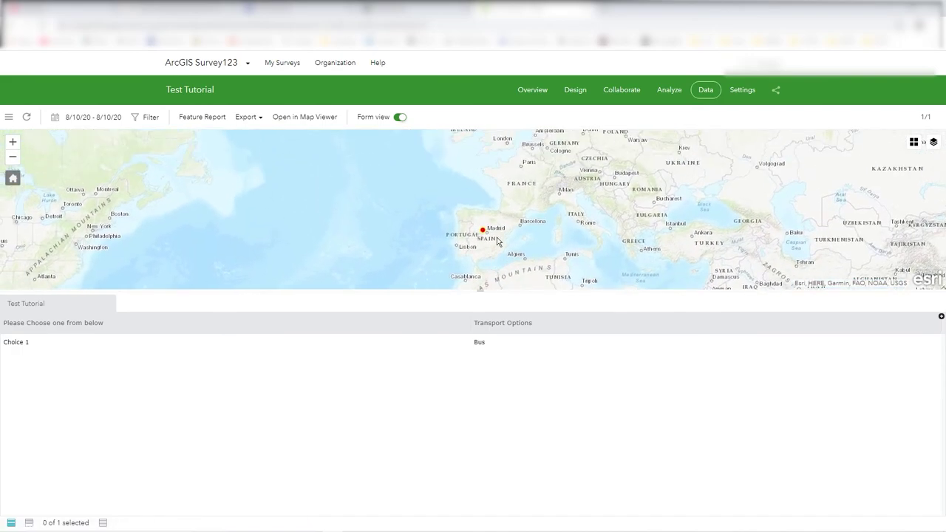
{"action": "scroll", "coordinate": [497, 237], "scroll_direction": "up", "scroll_amount": 3}
{"action": "scroll", "coordinate": [387, 191], "scroll_direction": "up", "scroll_amount": 2}
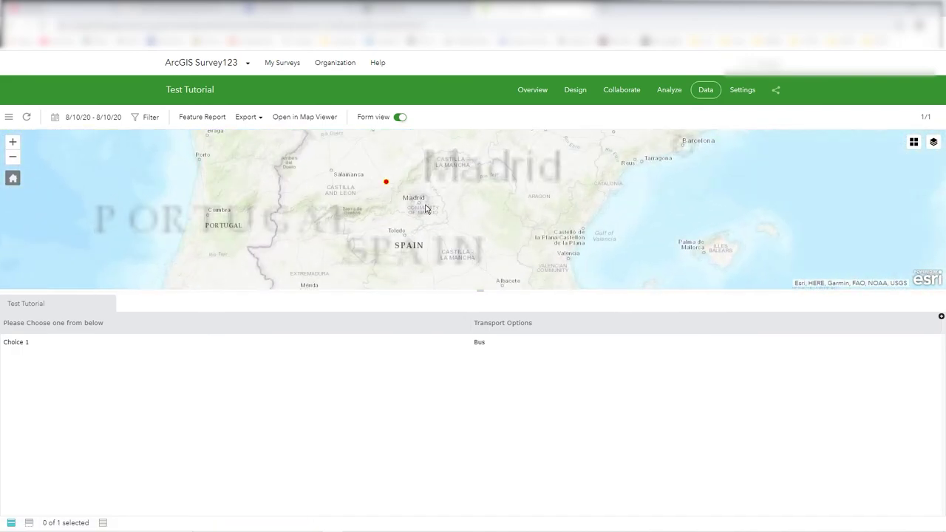
{"action": "scroll", "coordinate": [385, 193], "scroll_direction": "up", "scroll_amount": 4}
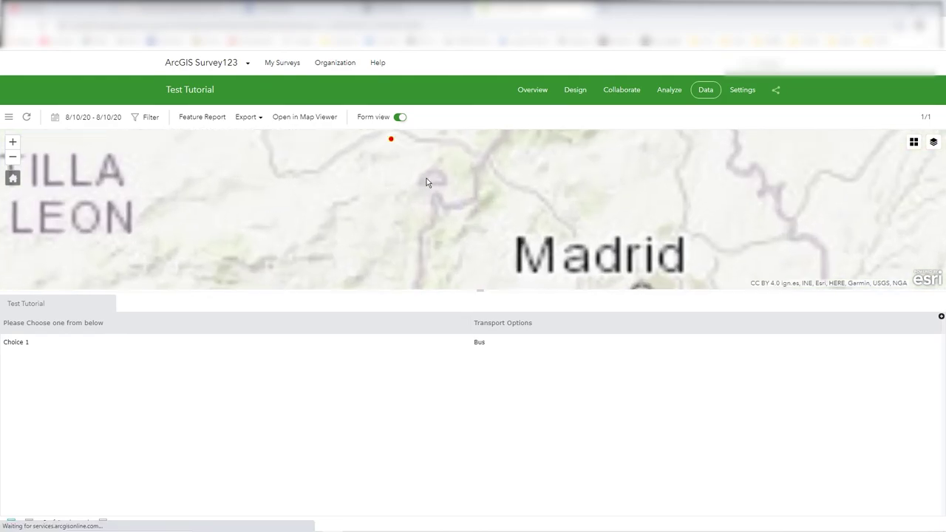
{"action": "scroll", "coordinate": [425, 219], "scroll_direction": "up", "scroll_amount": 4}
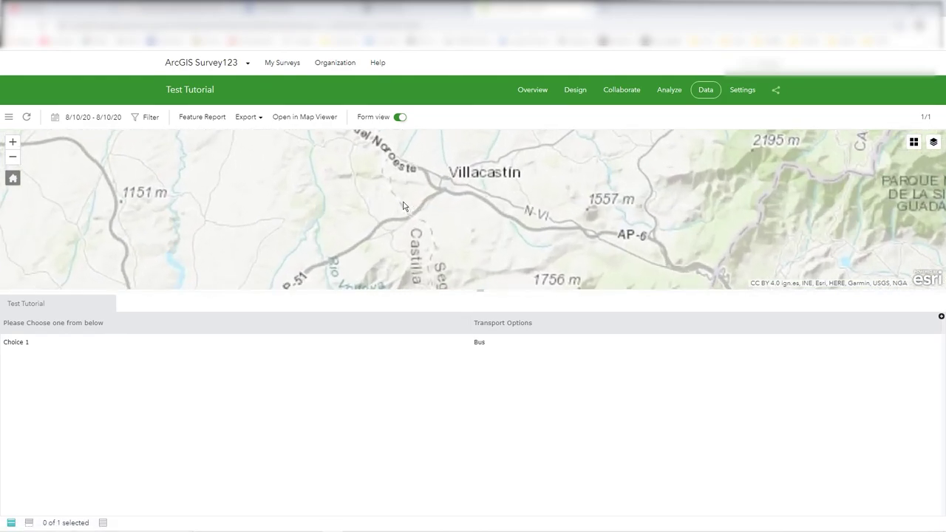
{"action": "scroll", "coordinate": [517, 213], "scroll_direction": "up", "scroll_amount": 3}
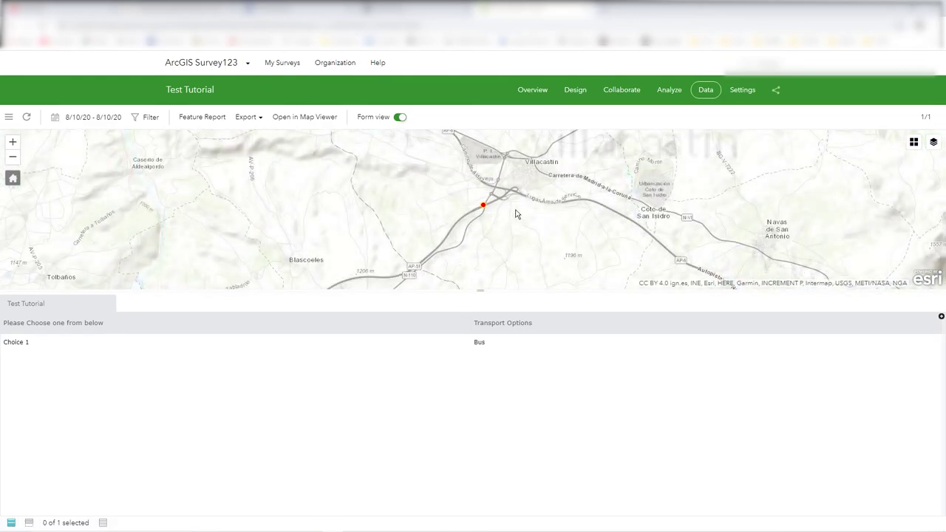
{"action": "scroll", "coordinate": [510, 210], "scroll_direction": "down", "scroll_amount": 3}
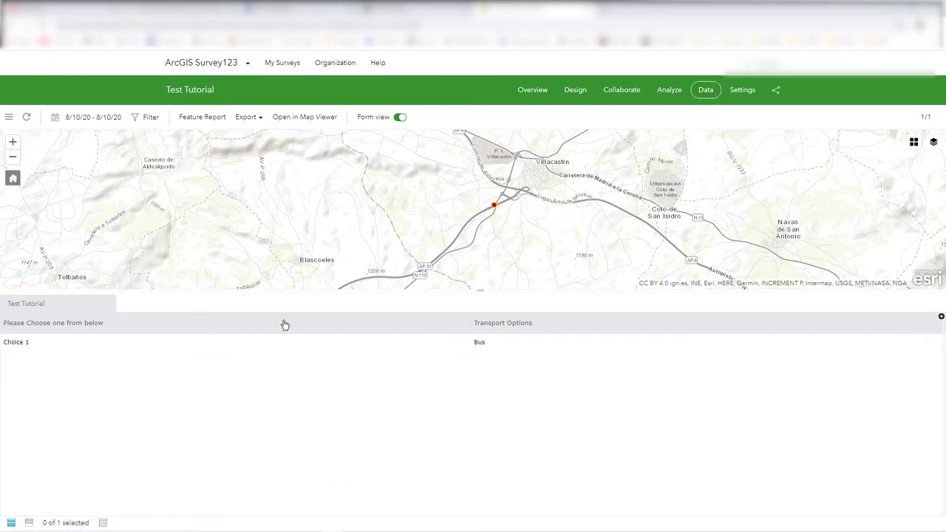
- Select the submitted record in the data table and view the choices available for its Transport Options value
{"action": "left_click", "coordinate": [497, 345]}
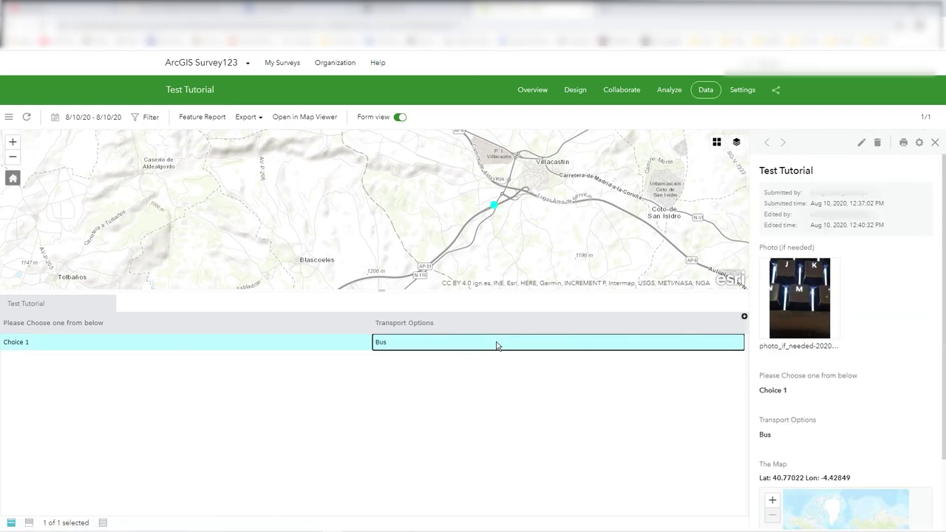
{"action": "left_click", "coordinate": [392, 346]}
{"action": "left_click", "coordinate": [400, 345]}
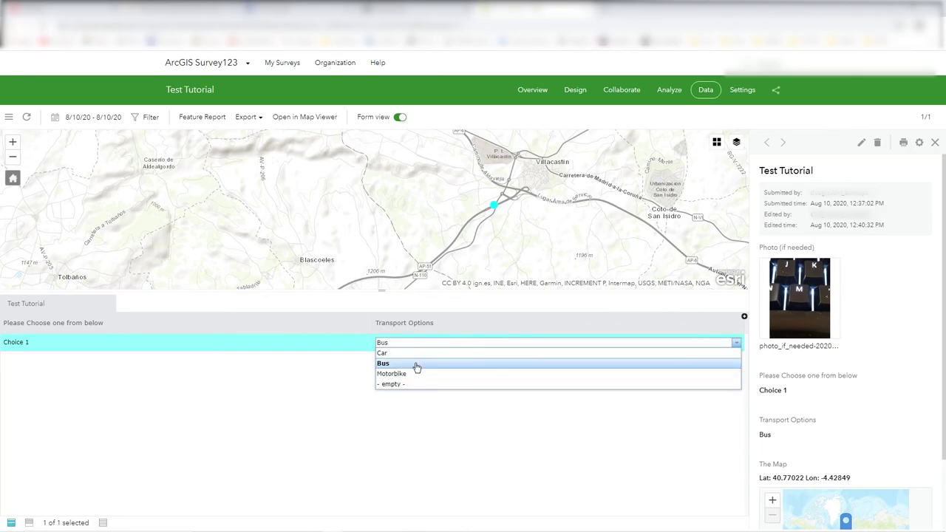
{"action": "left_click", "coordinate": [294, 374]}
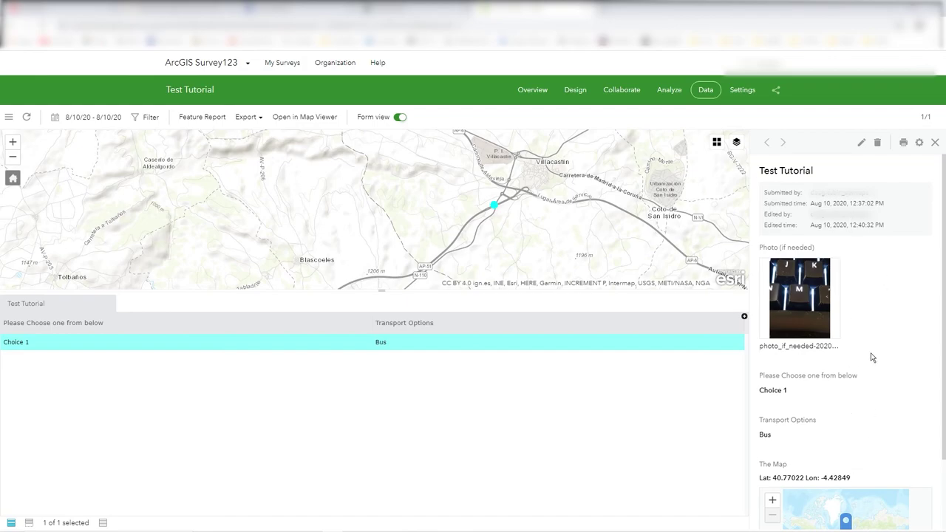
- Look through the record's form, examine its attached photo and image info at full size, and close the photo
{"action": "scroll", "coordinate": [872, 357], "scroll_direction": "down", "scroll_amount": 1}
{"action": "scroll", "coordinate": [872, 356], "scroll_direction": "up", "scroll_amount": 1}
{"action": "left_click", "coordinate": [798, 305]}
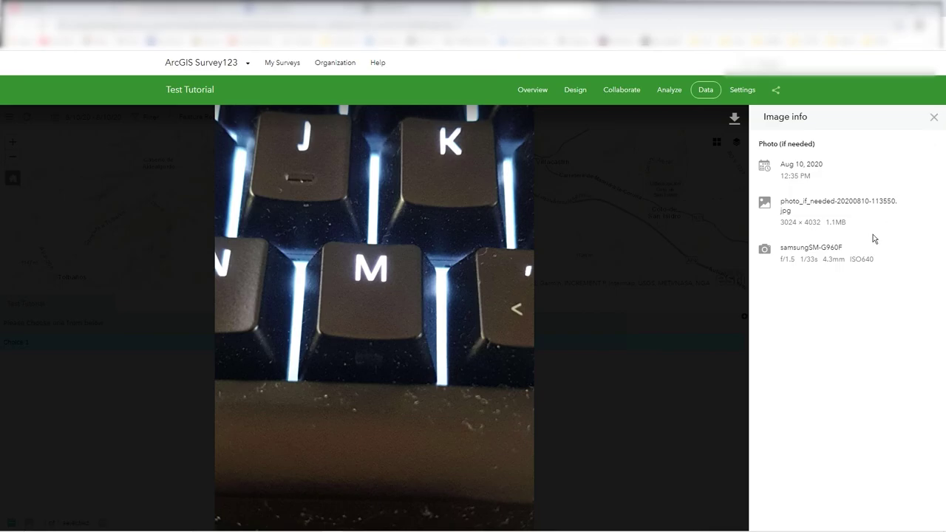
{"action": "left_click_drag", "start_coordinate": [782, 248], "coordinate": [840, 248]}
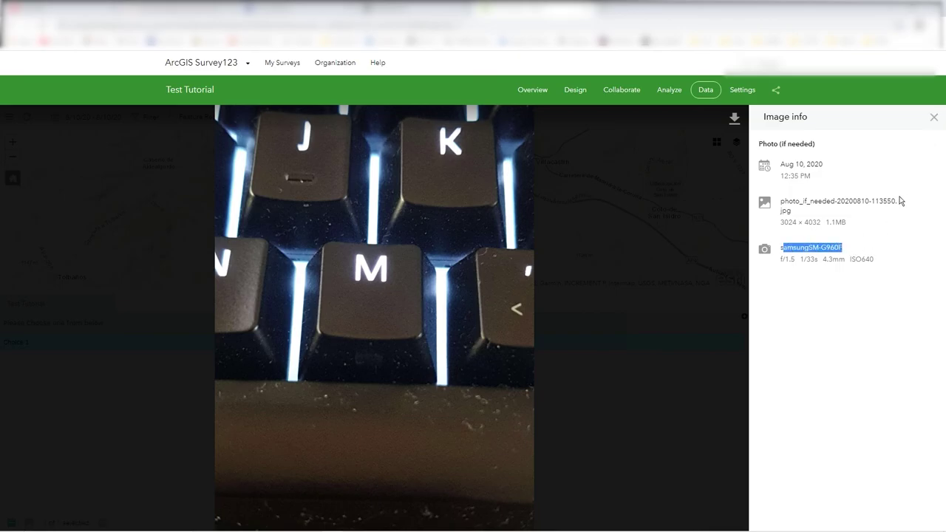
{"action": "left_click", "coordinate": [934, 116]}
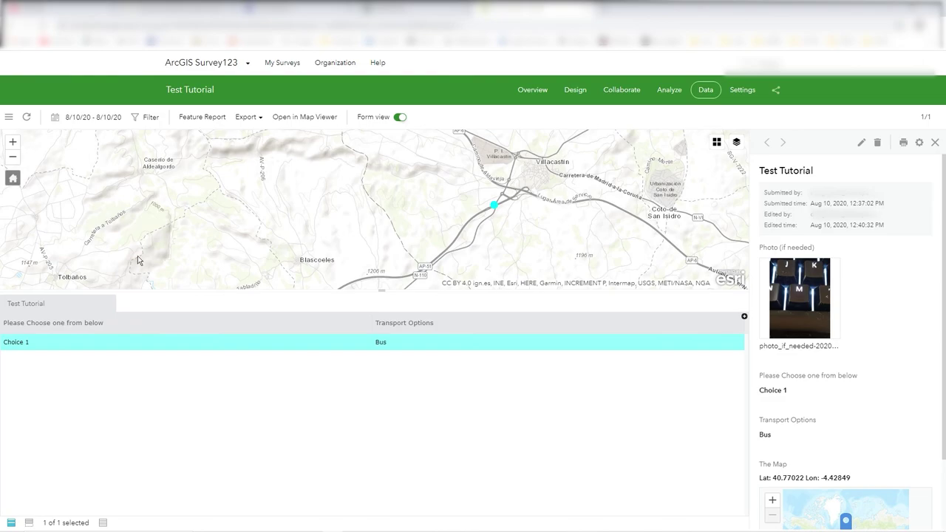
- Turn off the form view and change the data map's basemap to Imagery with Labels
{"action": "left_click", "coordinate": [397, 118]}
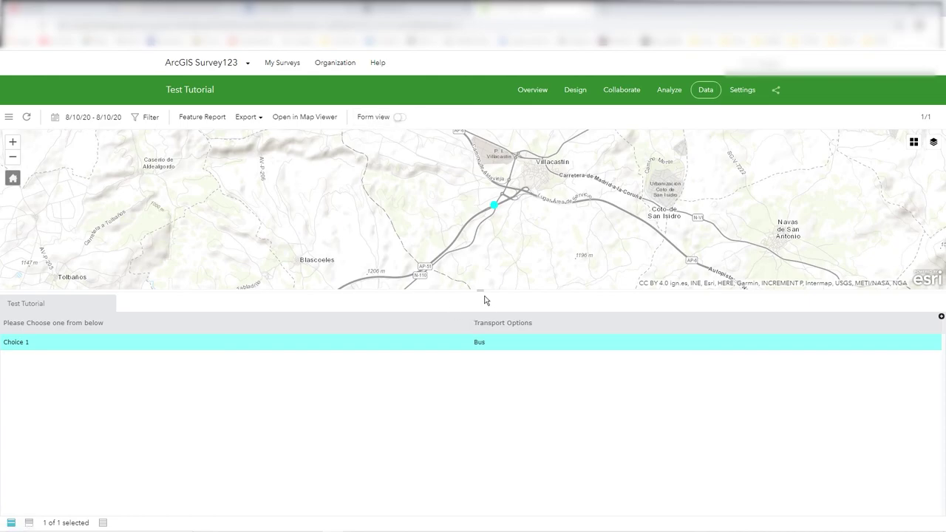
{"action": "left_click_drag", "start_coordinate": [479, 290], "coordinate": [486, 374]}
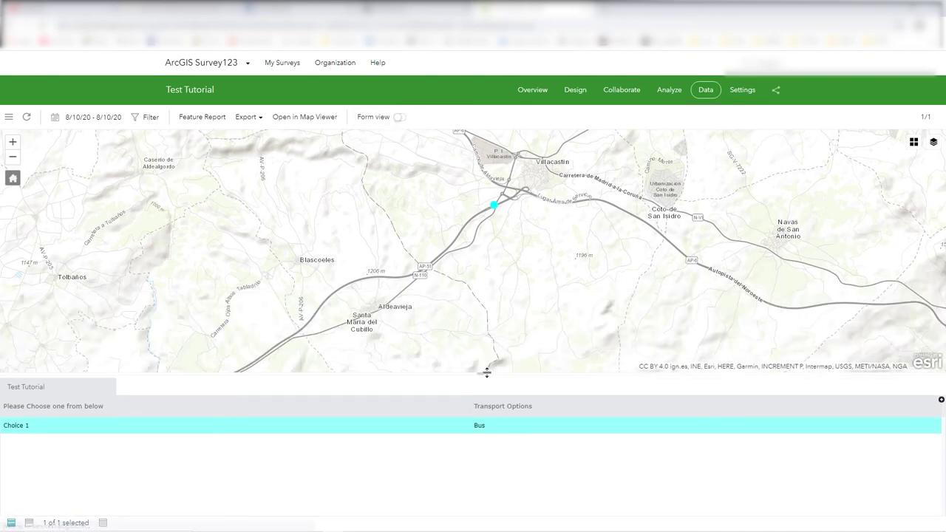
{"action": "left_click", "coordinate": [913, 143]}
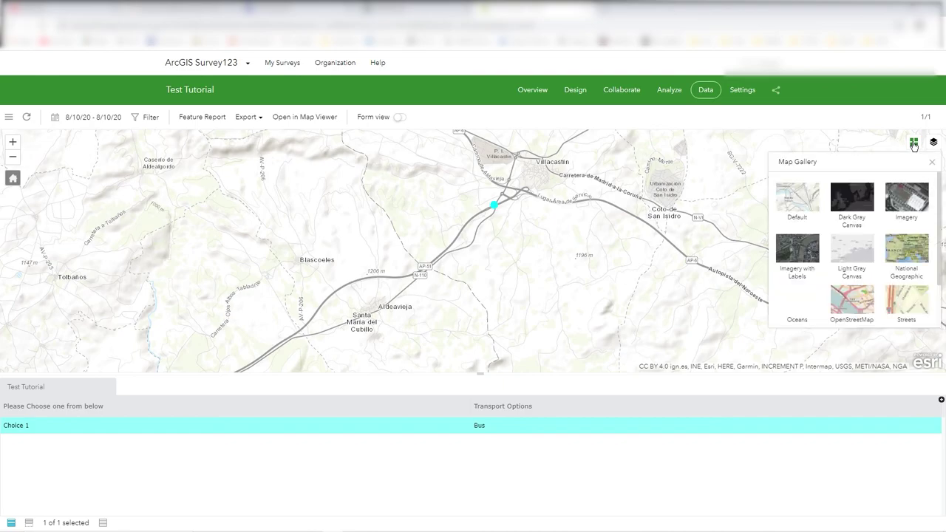
{"action": "left_click", "coordinate": [797, 248]}
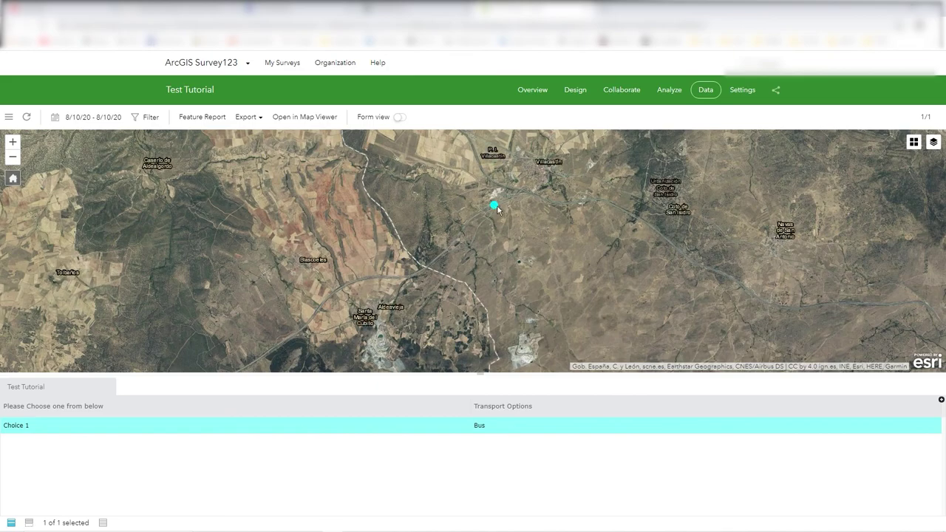
{"action": "scroll", "coordinate": [497, 210], "scroll_direction": "up", "scroll_amount": 2}
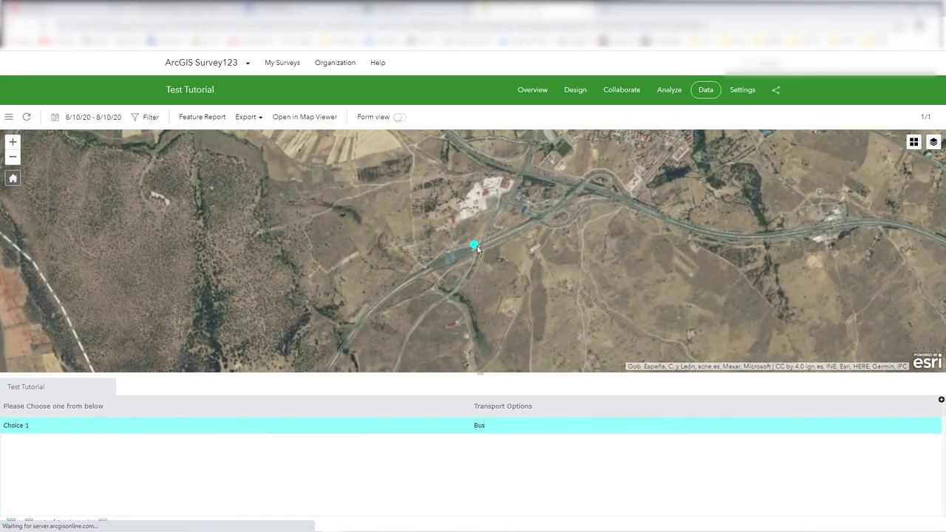
{"action": "left_click_drag", "start_coordinate": [479, 374], "coordinate": [490, 313]}
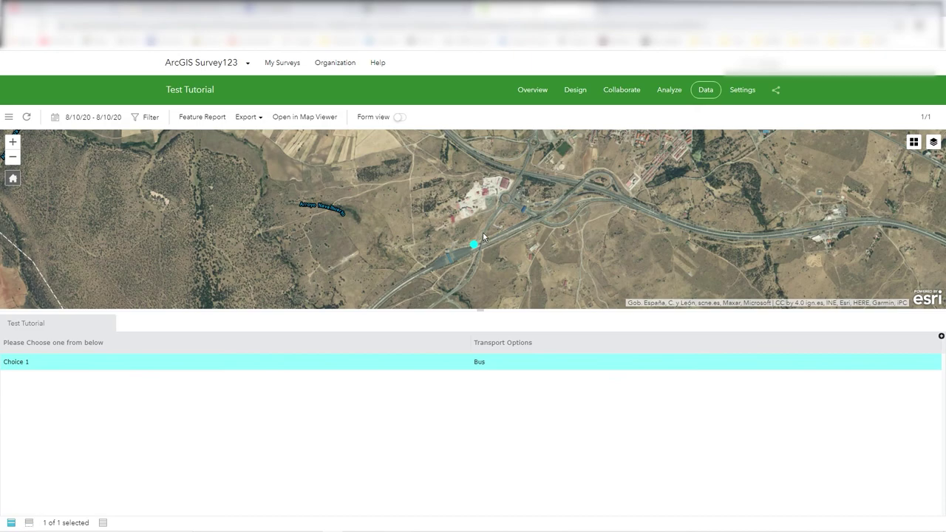
{"action": "scroll", "coordinate": [484, 243], "scroll_direction": "up", "scroll_amount": 1}
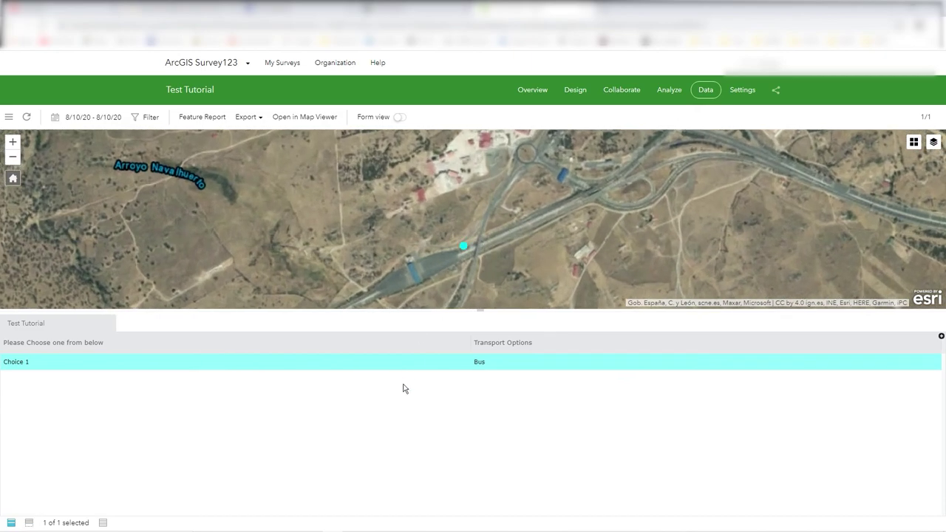
- Add the CreationDate column to the survey data table
{"action": "left_click", "coordinate": [941, 338]}
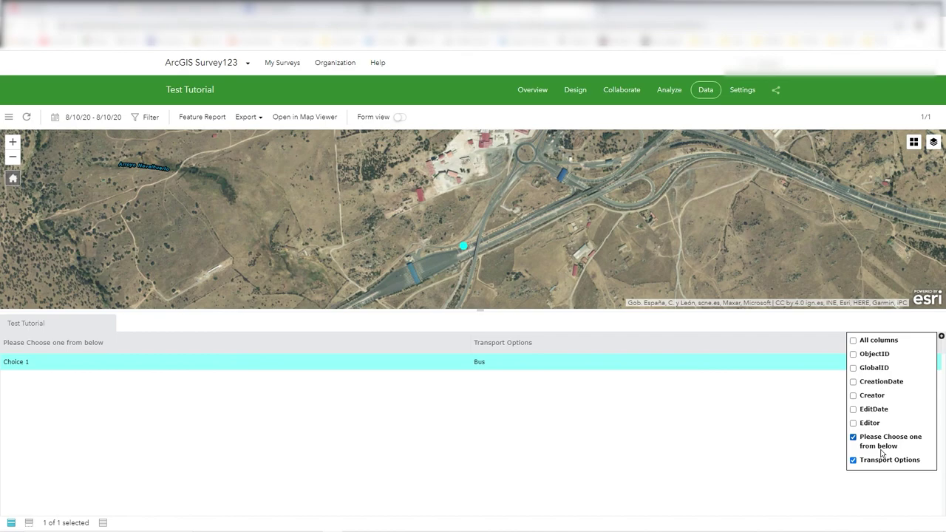
{"action": "left_click", "coordinate": [853, 382]}
{"action": "left_click", "coordinate": [730, 413]}
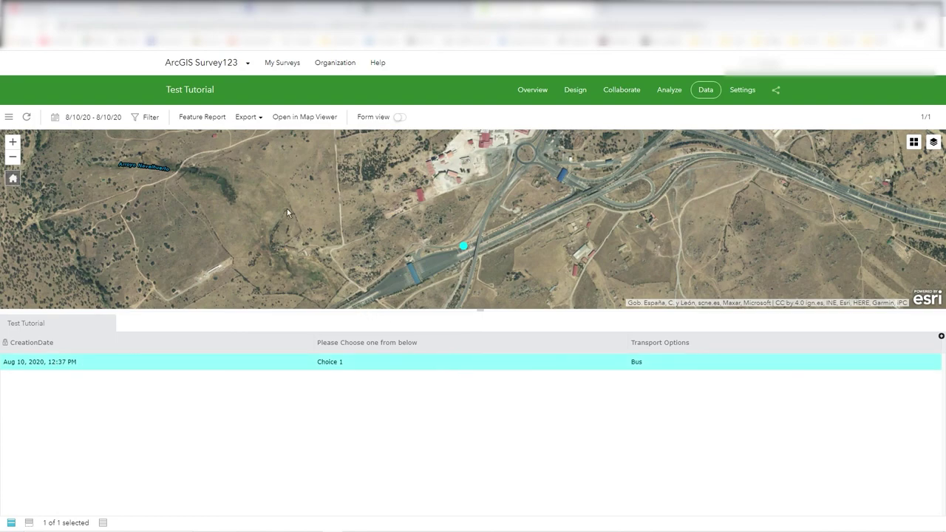
- Filter the survey data to records whose Transport Options is Car and apply the filter
{"action": "left_click", "coordinate": [146, 119]}
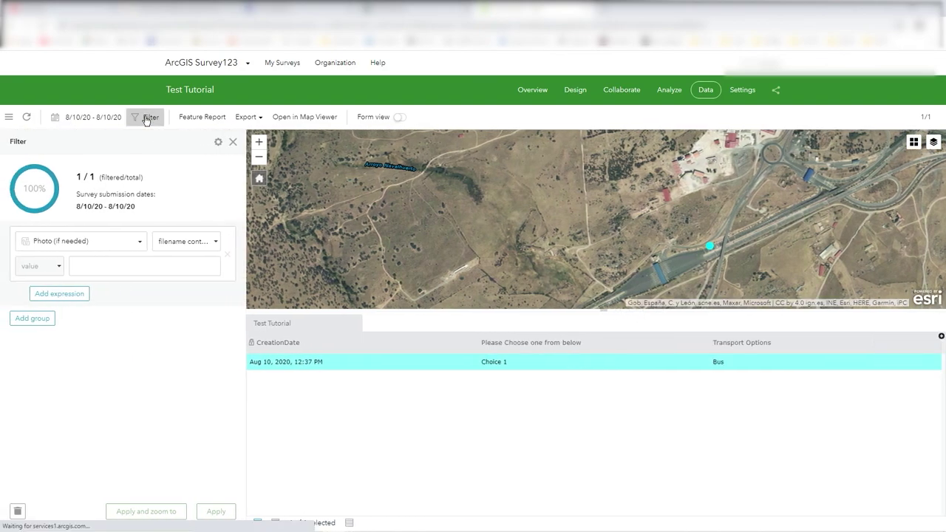
{"action": "left_click", "coordinate": [143, 244]}
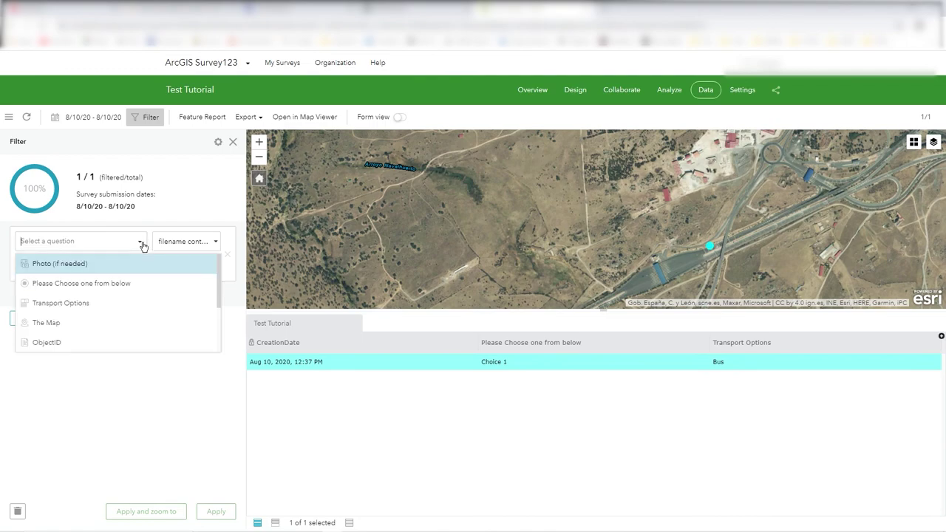
{"action": "left_click", "coordinate": [130, 305]}
{"action": "left_click", "coordinate": [205, 266]}
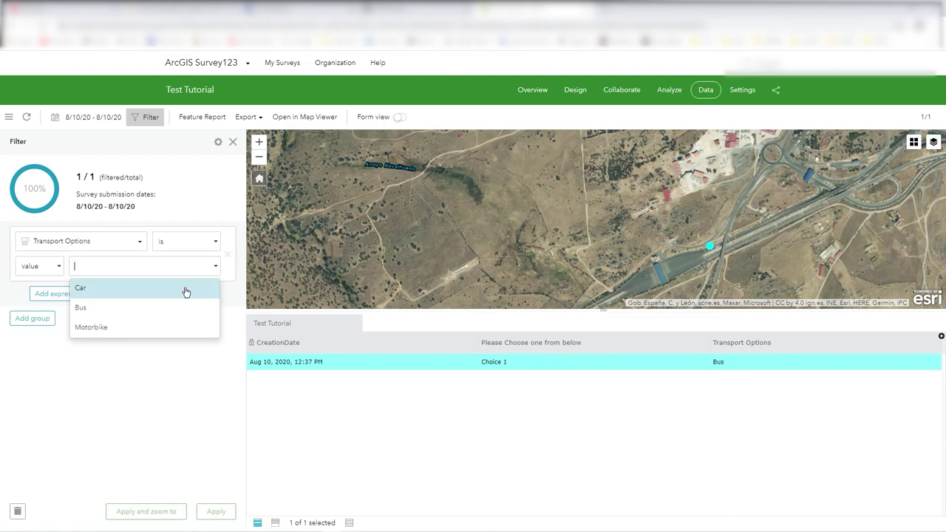
{"action": "left_click", "coordinate": [177, 289]}
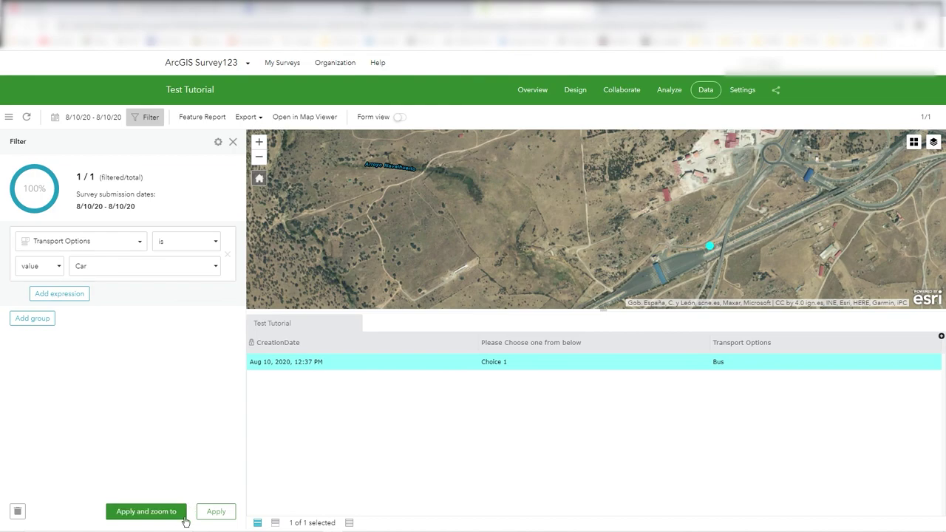
{"action": "left_click", "coordinate": [225, 516]}
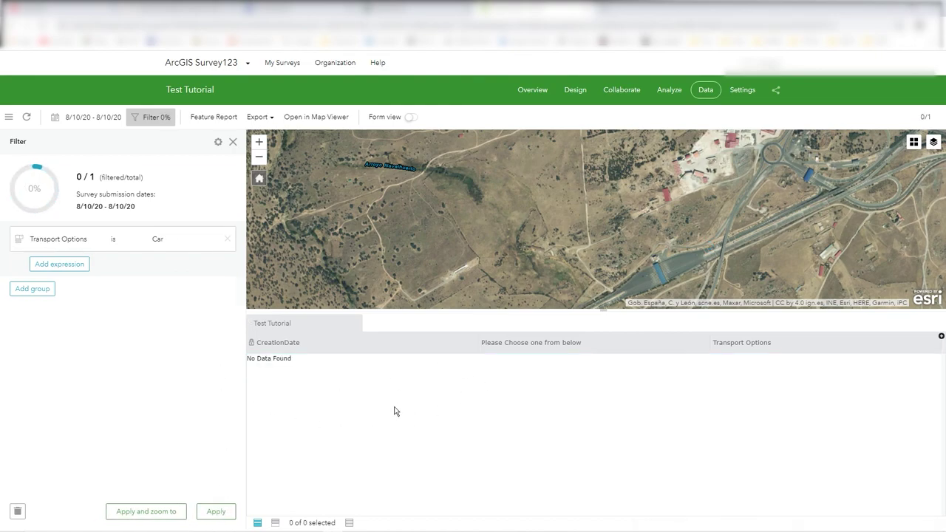
- Change the Transport Options filter value to Bus, then apply it and zoom the map to the matching records
{"action": "left_click", "coordinate": [169, 239]}
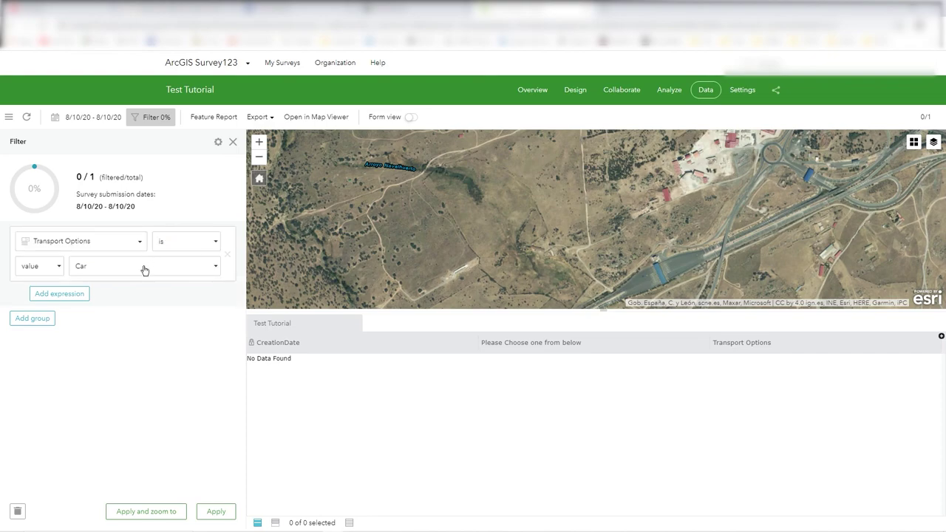
{"action": "left_click", "coordinate": [143, 267]}
{"action": "left_click", "coordinate": [138, 311]}
{"action": "left_click", "coordinate": [185, 511]}
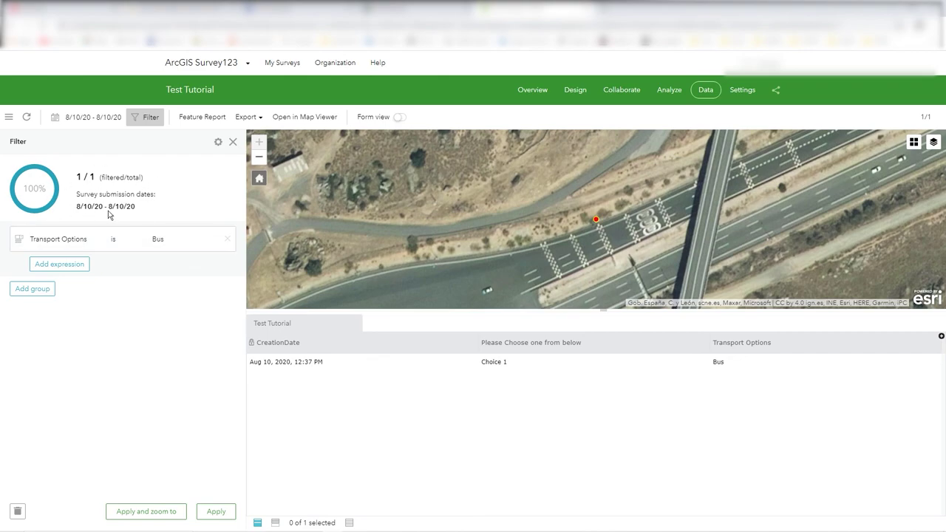
- View the file formats available for exporting the survey data, then dismiss the list without exporting
{"action": "left_click", "coordinate": [260, 117]}
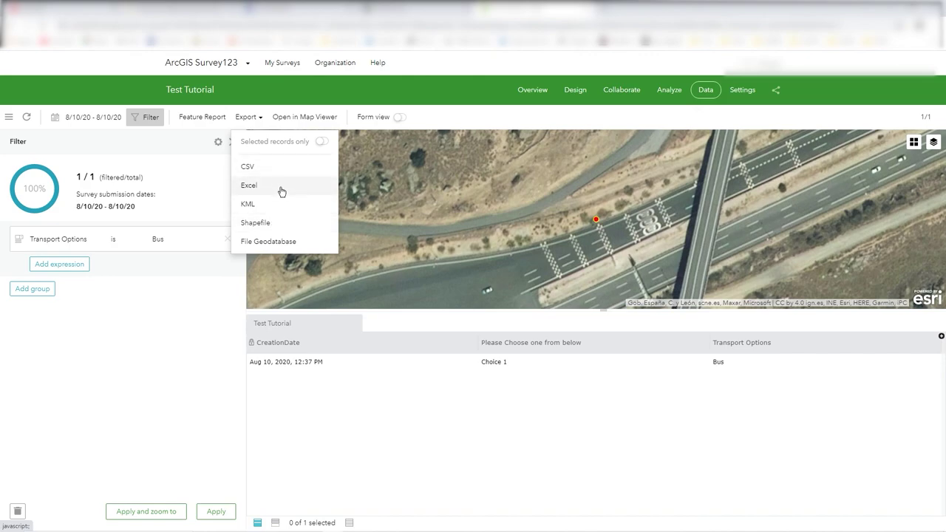
{"action": "left_click", "coordinate": [347, 418]}
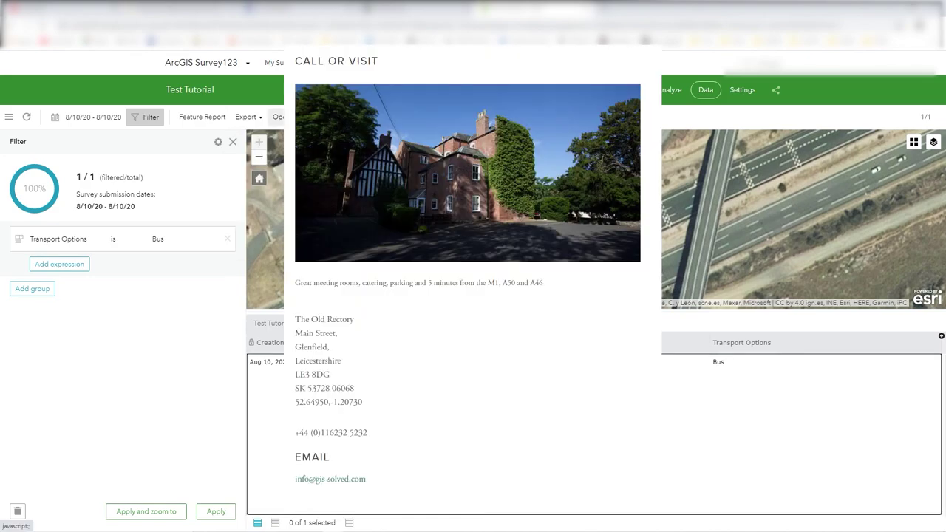